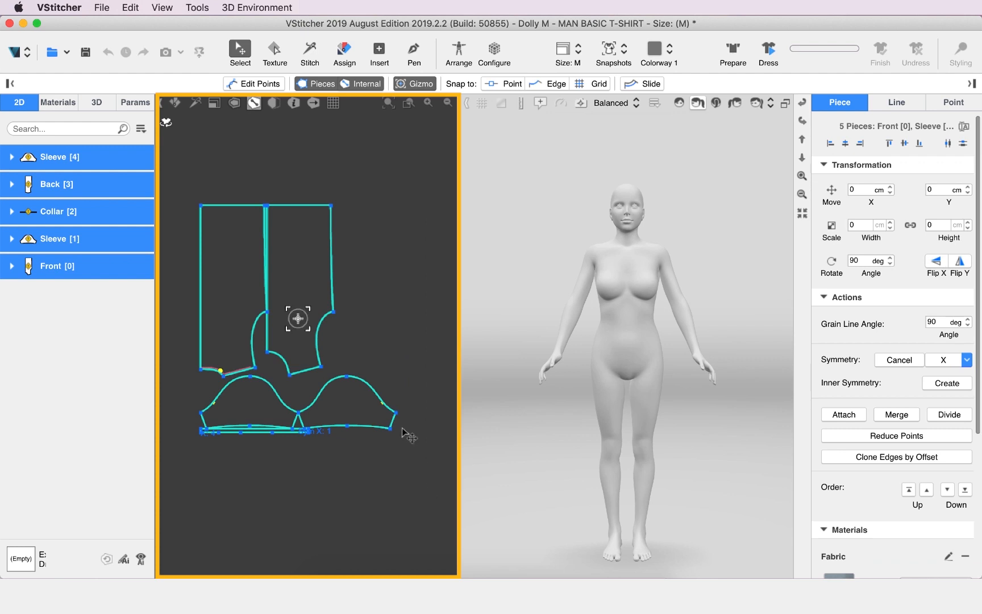
Rotate all five selected pattern pieces to 270 degrees and clear the selection
drag(298, 304, 292, 355)
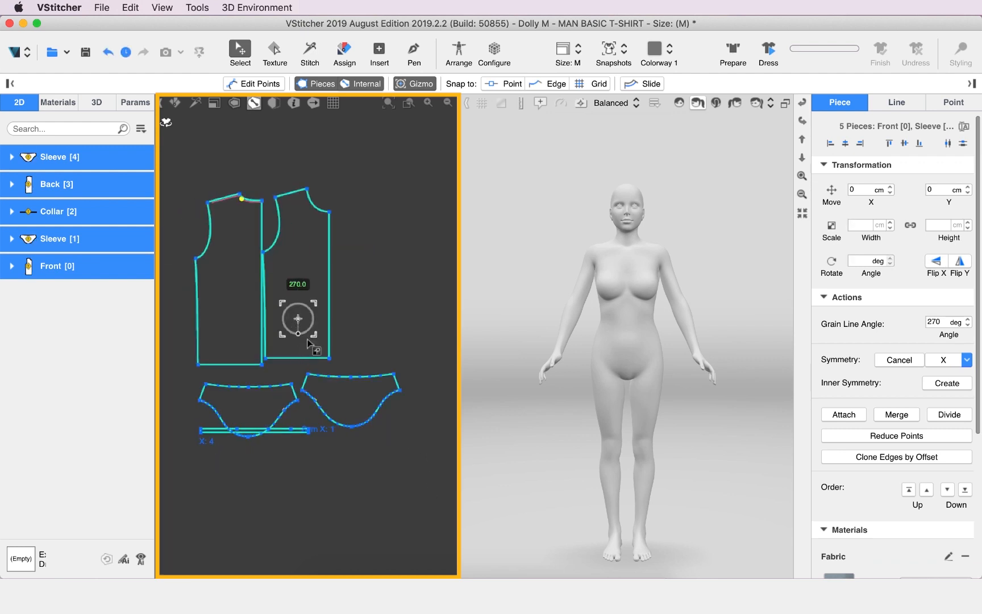
click(370, 294)
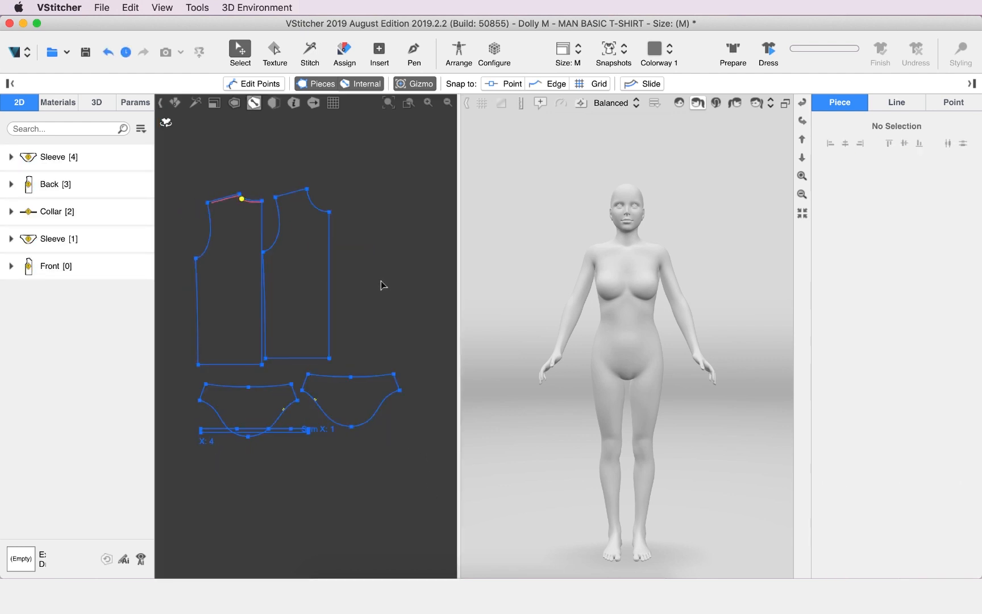
Enlarge the 2D view and spread the body pieces apart, with the front on the left and the back on the far right
key(space)
middle_drag(391, 285, 583, 274)
scroll(599, 300, up, 3)
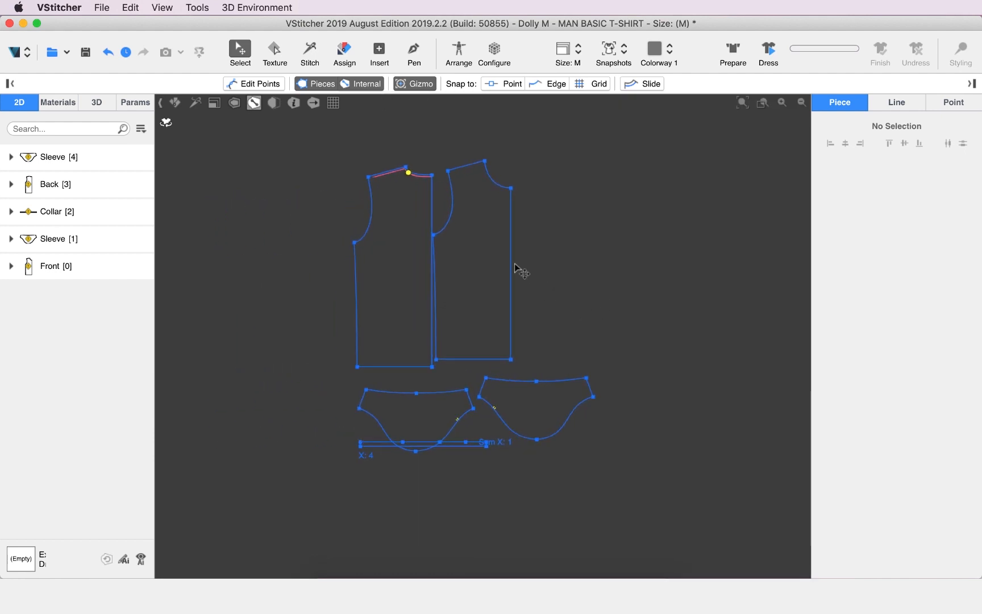
drag(474, 285, 249, 265)
drag(412, 287, 674, 265)
scroll(543, 349, left, 2)
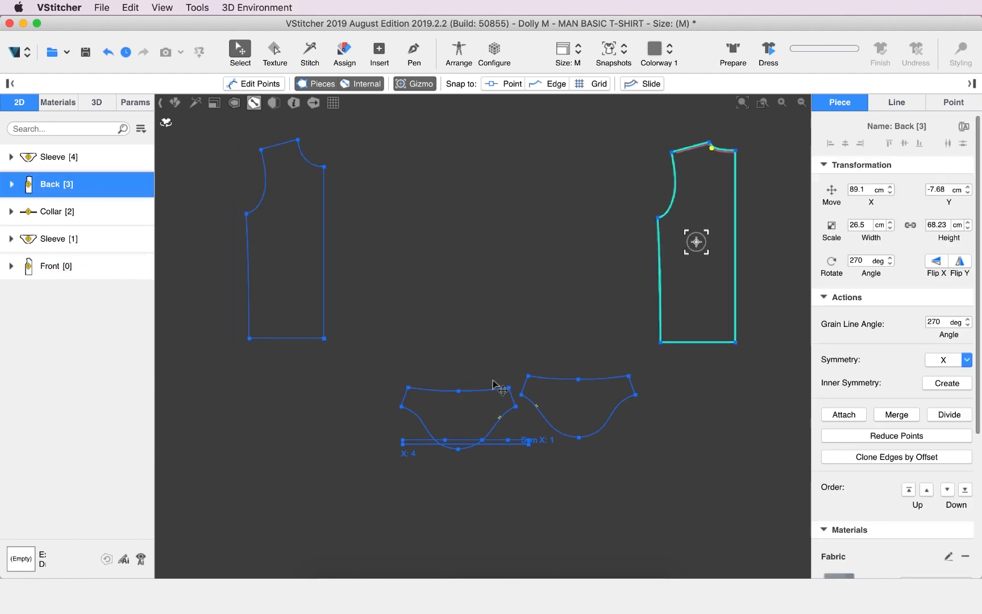
Move one sleeve left of the front, the other between front and back, and the collar above the pieces
drag(466, 426, 183, 167)
drag(577, 409, 544, 193)
scroll(527, 476, up, 3)
scroll(527, 476, left, 2)
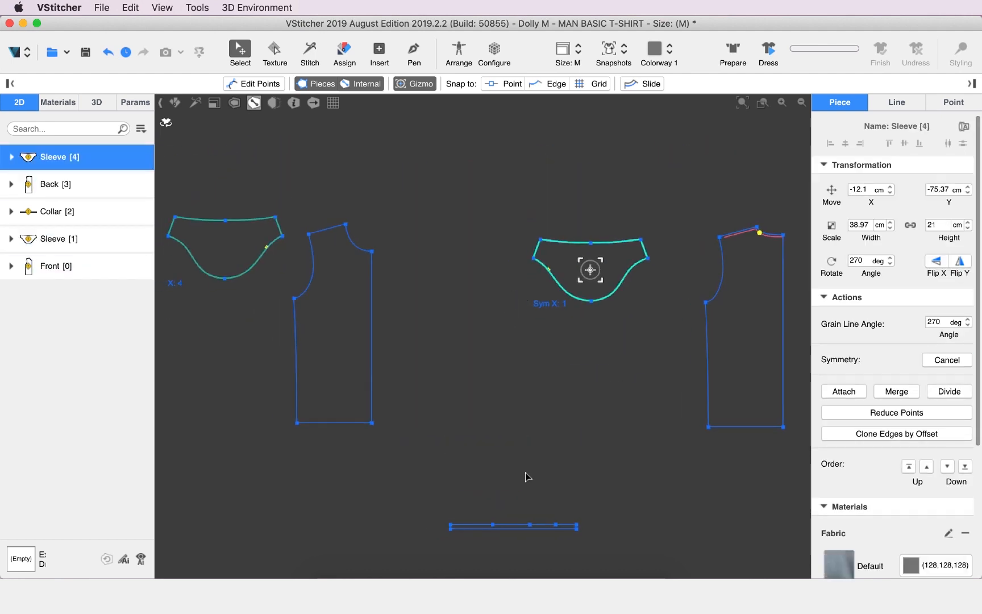
drag(517, 529, 512, 172)
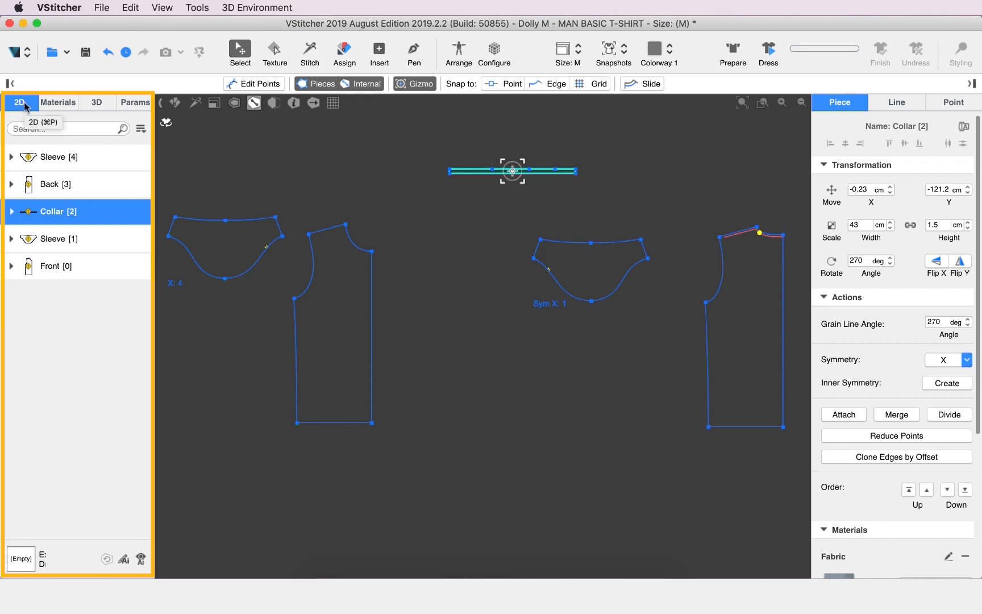
Create edge symmetry along the front piece's straight centre edge to form the full front
click(46, 271)
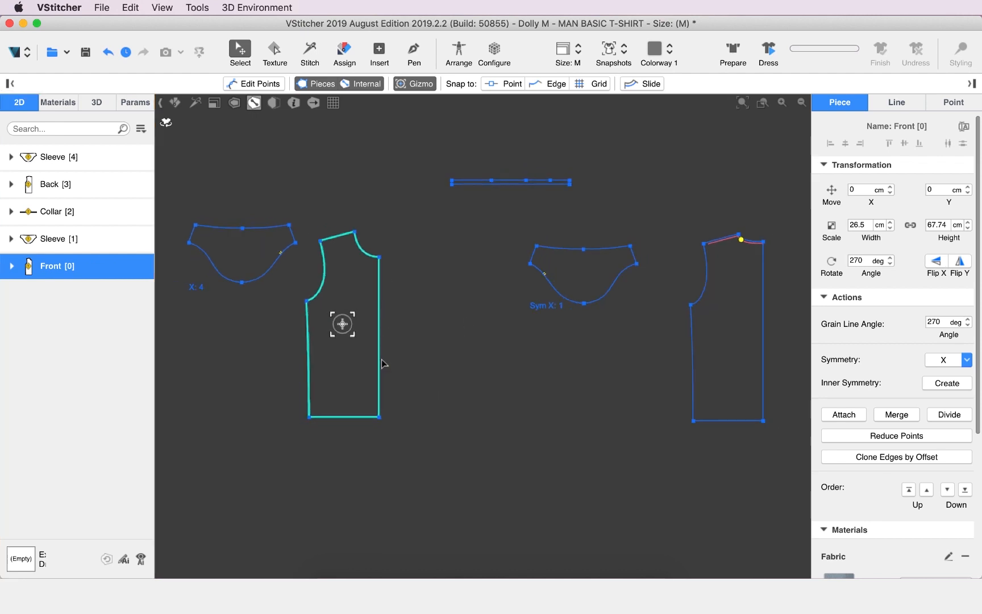
click(486, 357)
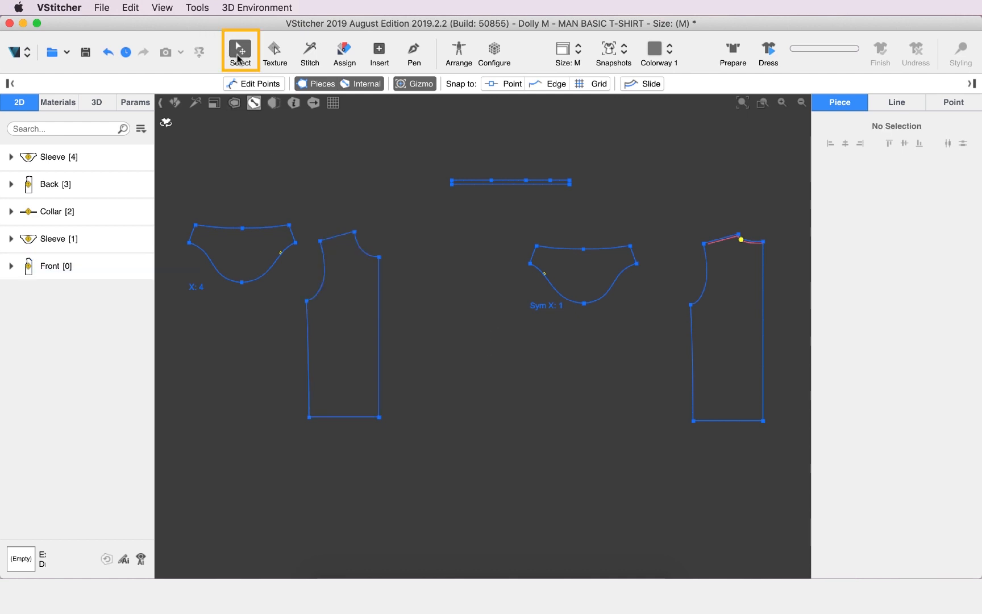
click(380, 310)
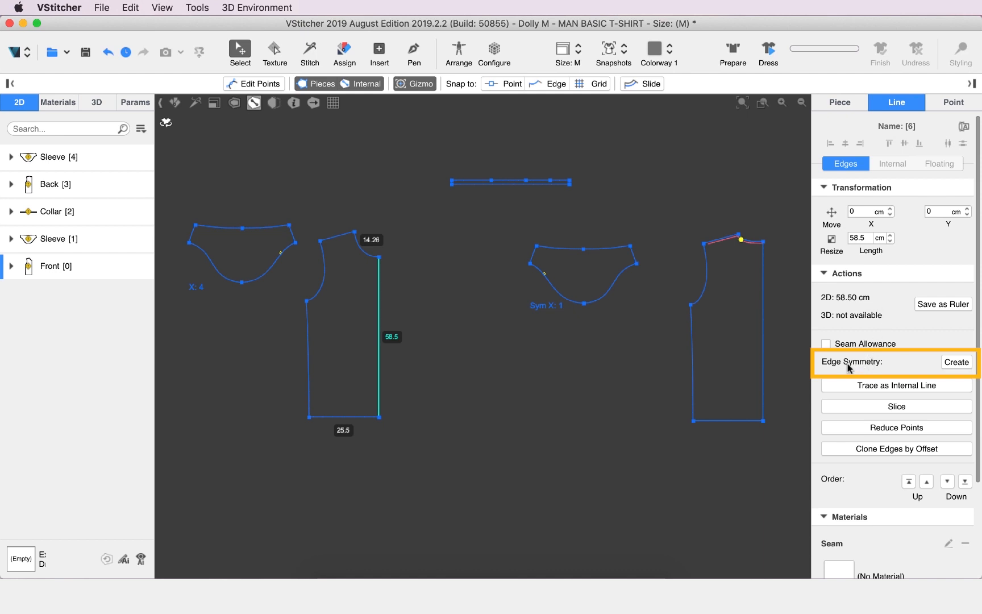
click(956, 363)
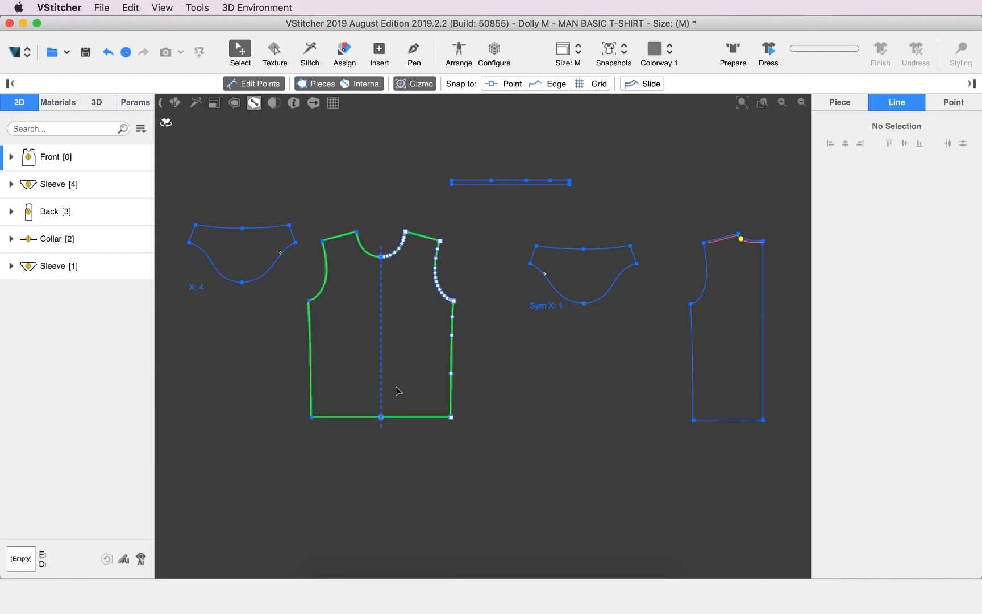
Try moving the front piece's hem corner and underarm point outward to test the symmetry, and undo the changes
drag(311, 417, 231, 427)
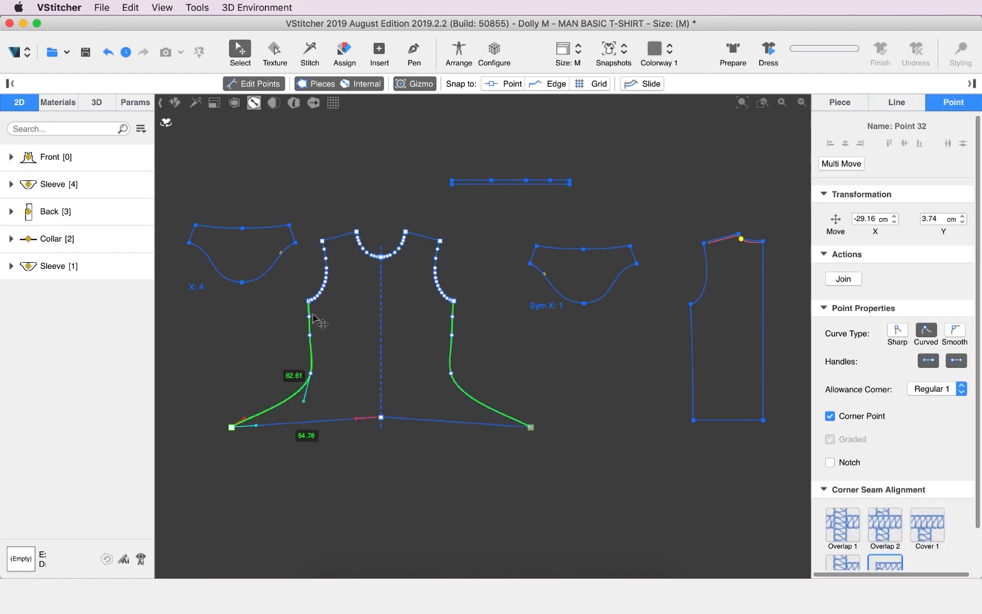
drag(309, 300, 268, 291)
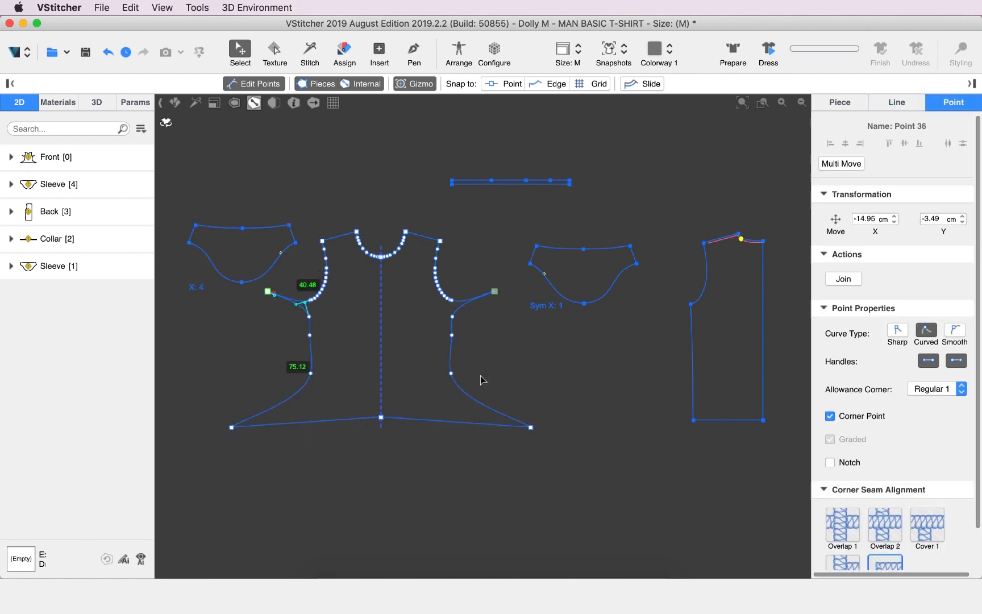
click(501, 422)
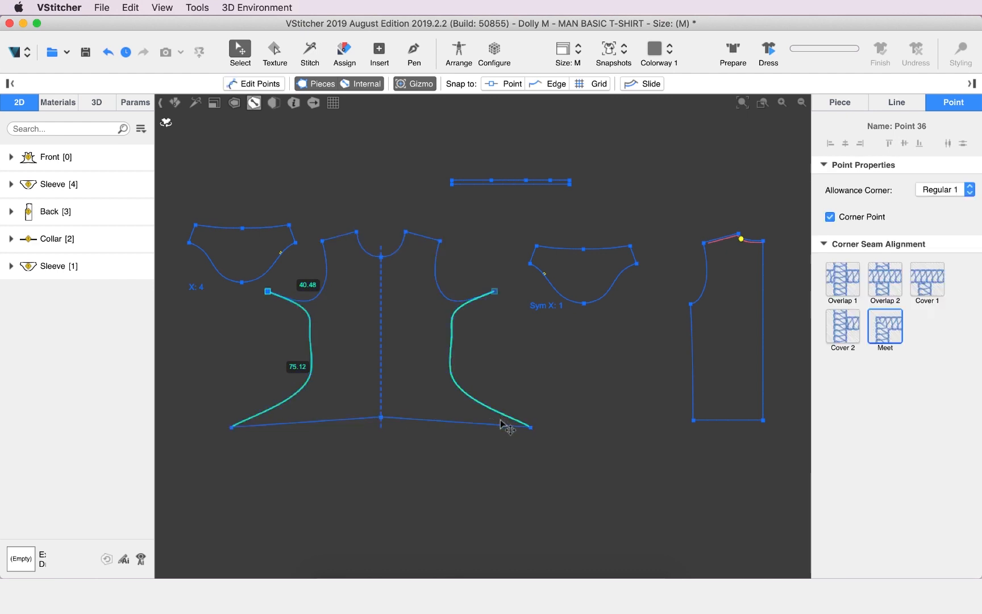
key(ctrl+z)
click(518, 397)
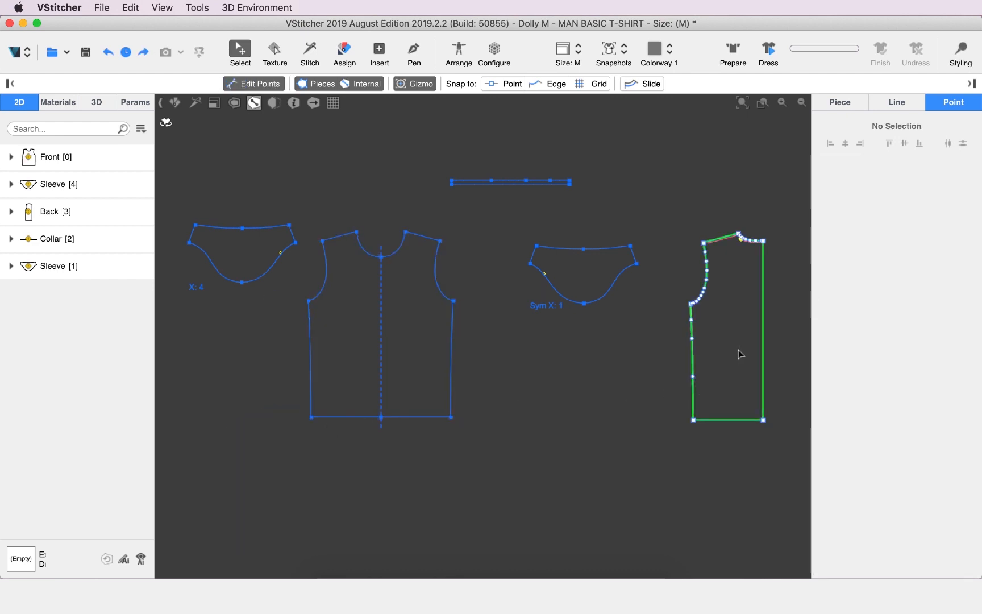
Create edge symmetry along the back piece's straight centre edge to form the full back
middle_drag(721, 351, 671, 343)
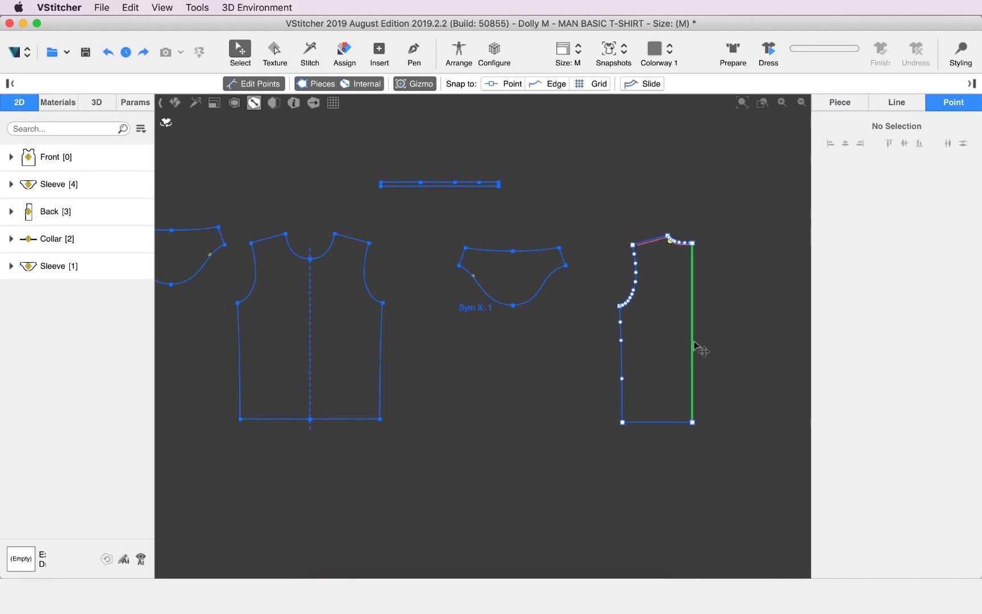
click(696, 345)
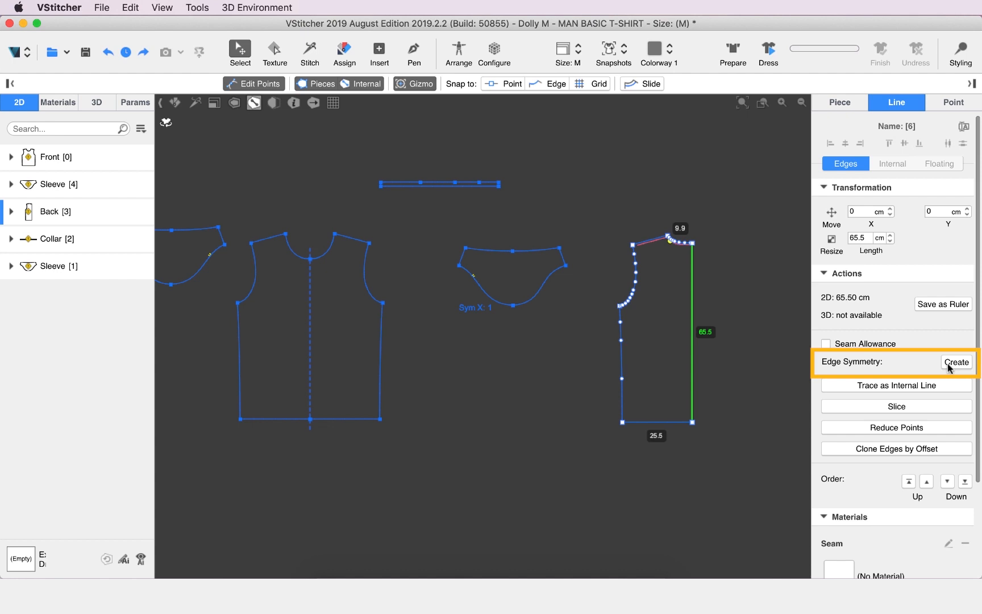
right_click(692, 326)
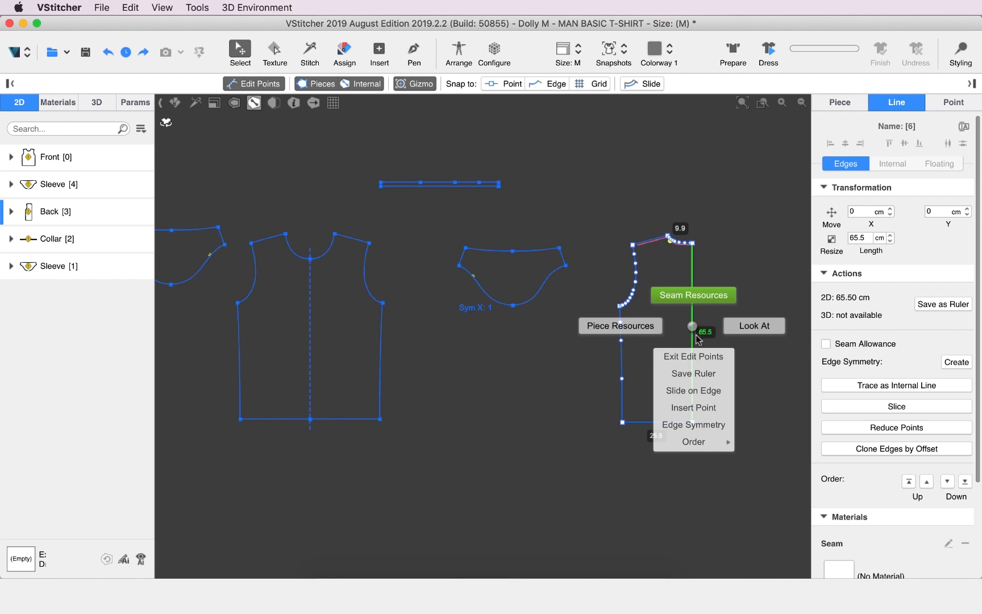
click(705, 424)
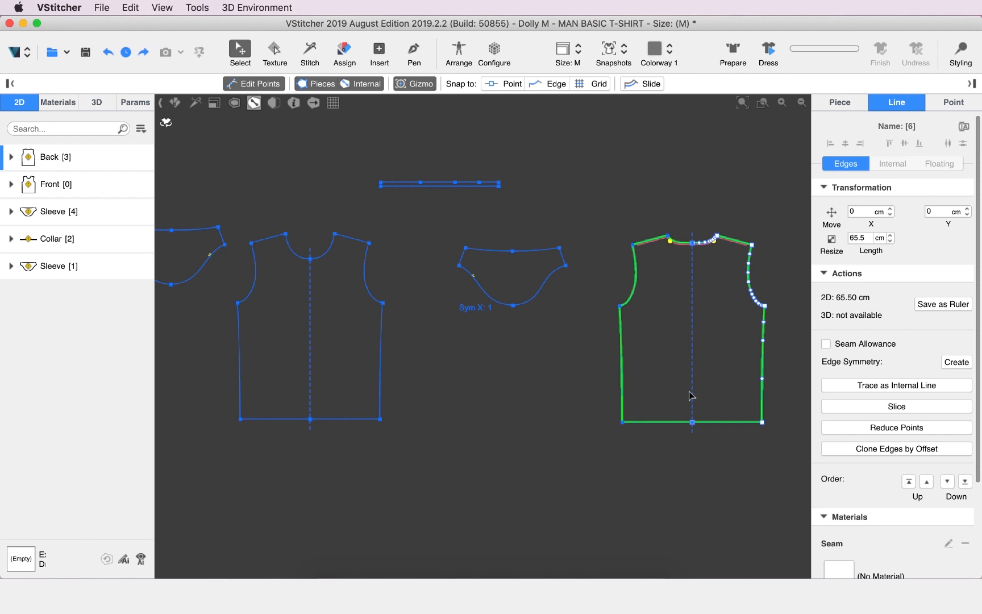
Rotate both sleeve pieces sideways so that their caps face the front piece
scroll(366, 298, up, 4)
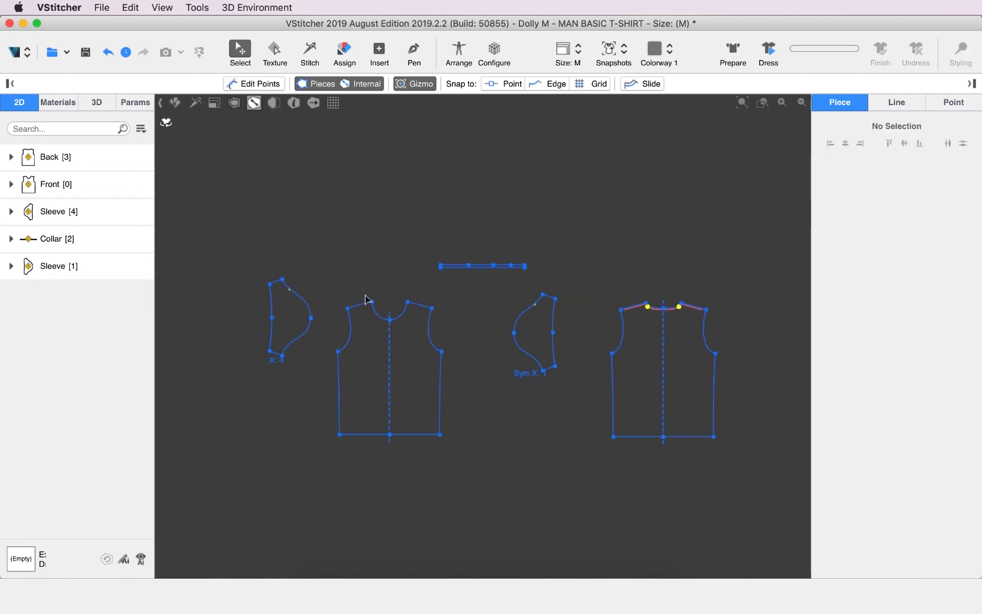
middle_drag(343, 250, 375, 156)
scroll(307, 218, up, 10)
middle_drag(315, 209, 315, 246)
middle_drag(287, 149, 307, 197)
click(290, 183)
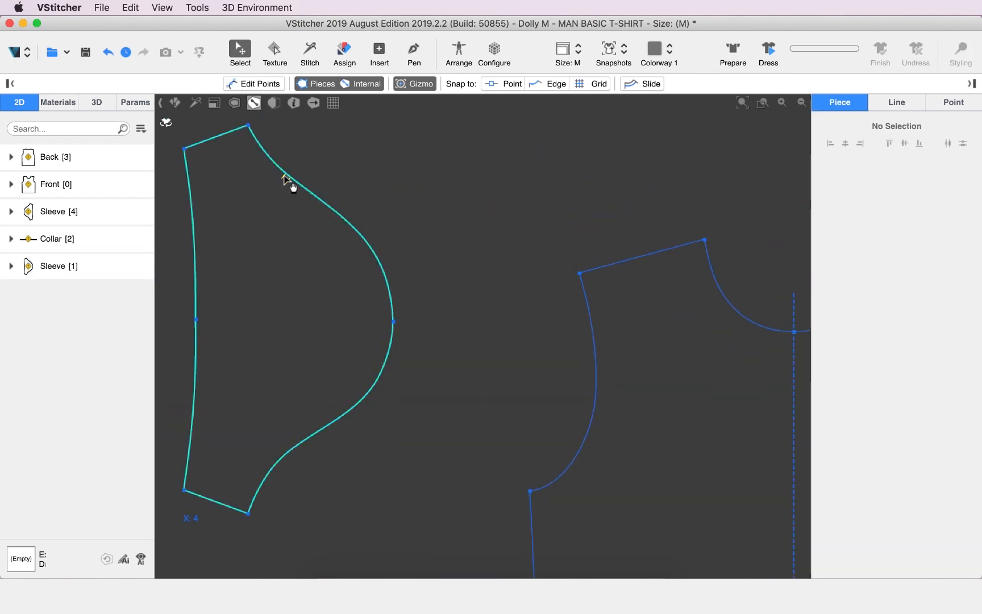
scroll(380, 204, down, 10)
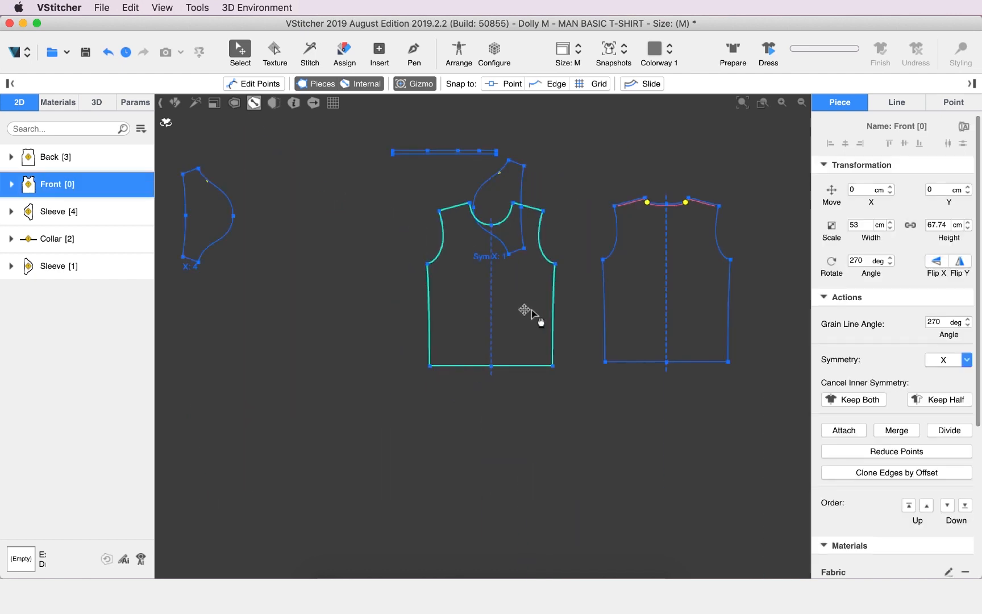
Reposition the front and sleeve pieces so the front sits between both sleeves with the back beside them, and show the 3D view again
drag(524, 309, 564, 285)
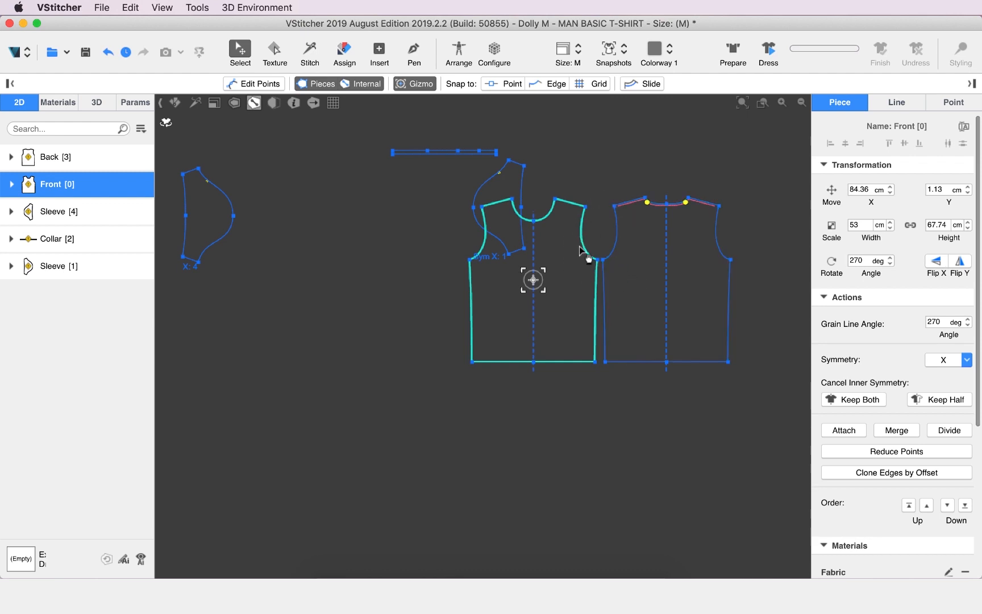
drag(503, 185, 615, 172)
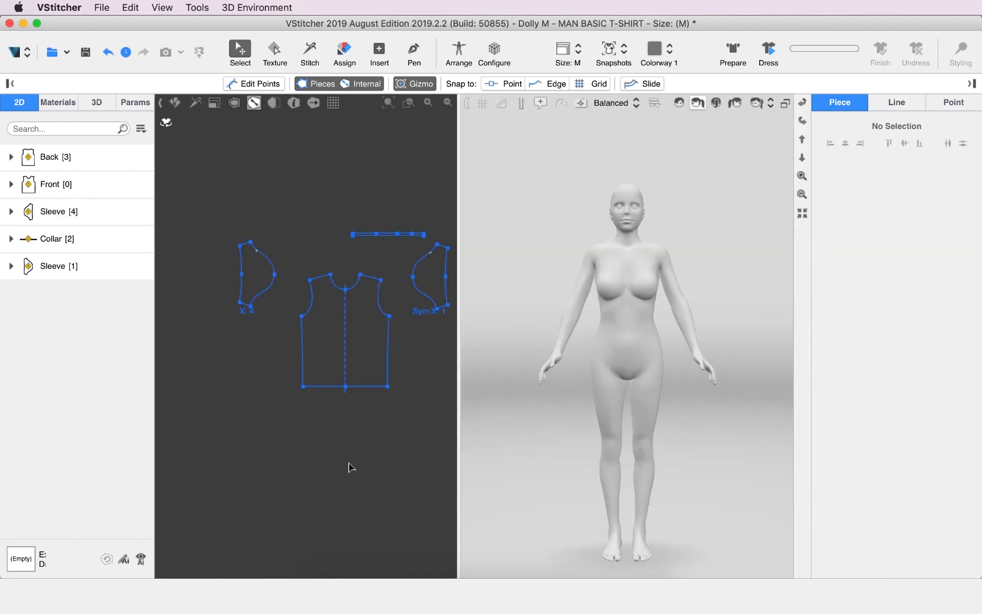
scroll(349, 466, down, 5)
middle_drag(404, 471, 334, 434)
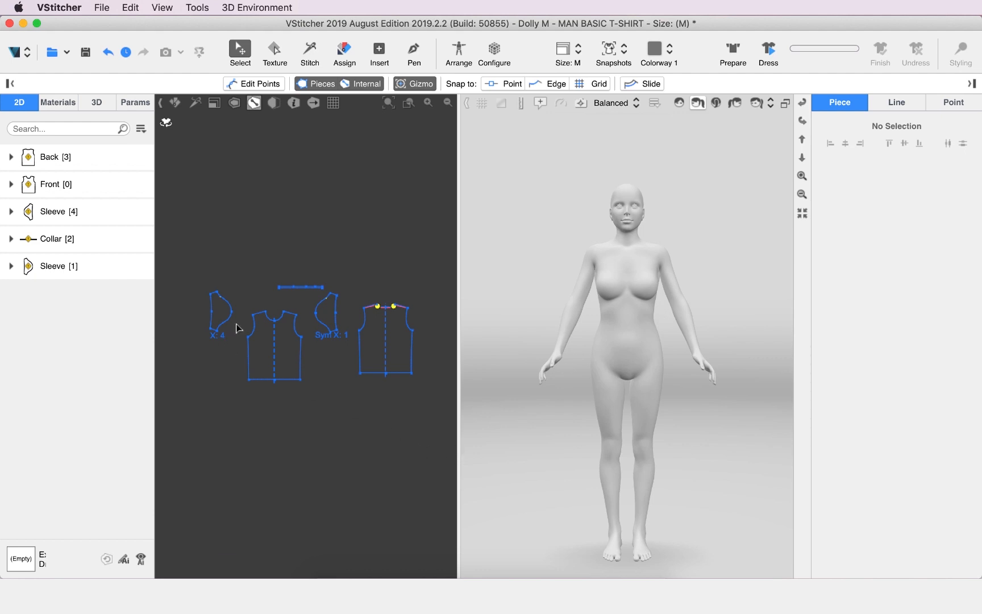
Search the avatars for "ada" and load the Adam avatar
click(99, 103)
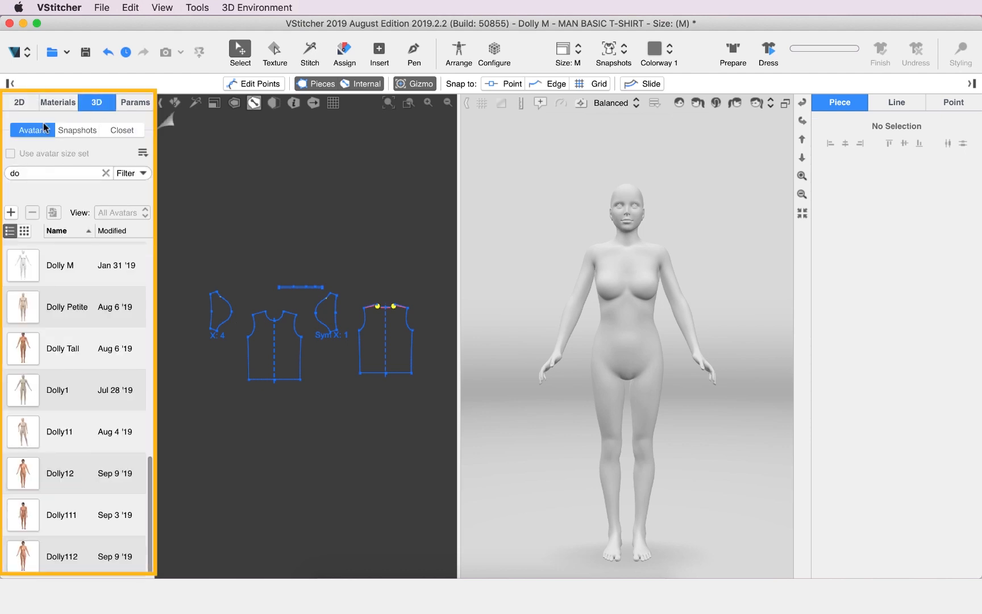
double_click(33, 169)
text(ada)
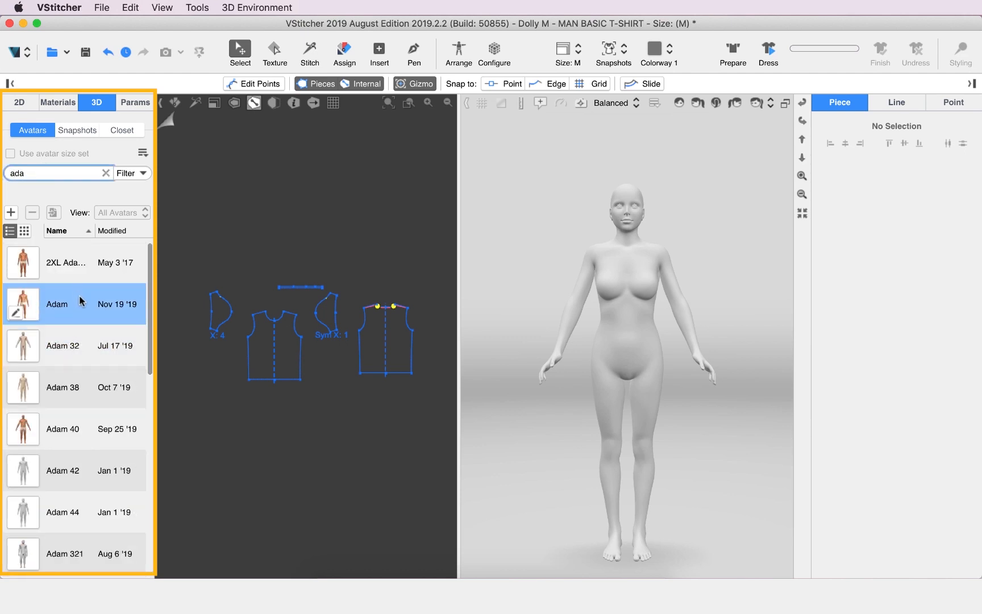
double_click(80, 302)
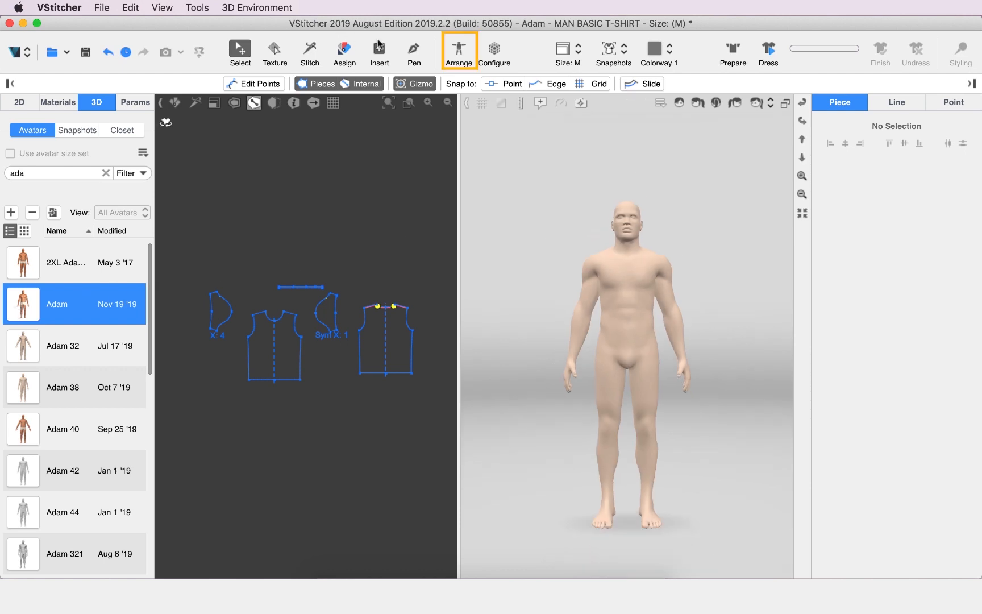
Start Arrange and place the front piece on the front silhouette's torso and the back piece on the back silhouette's torso
click(458, 50)
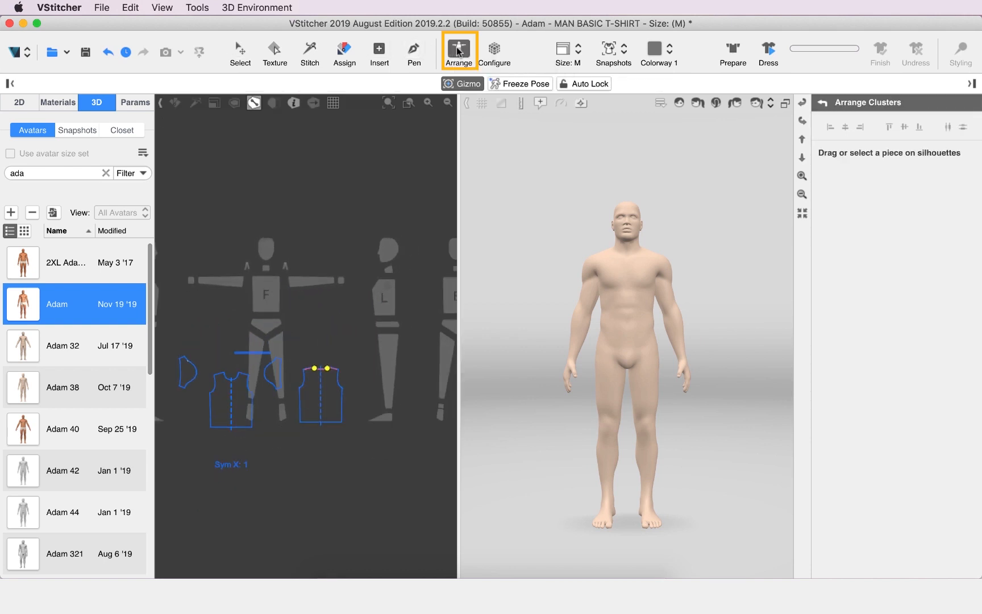
drag(220, 432, 284, 307)
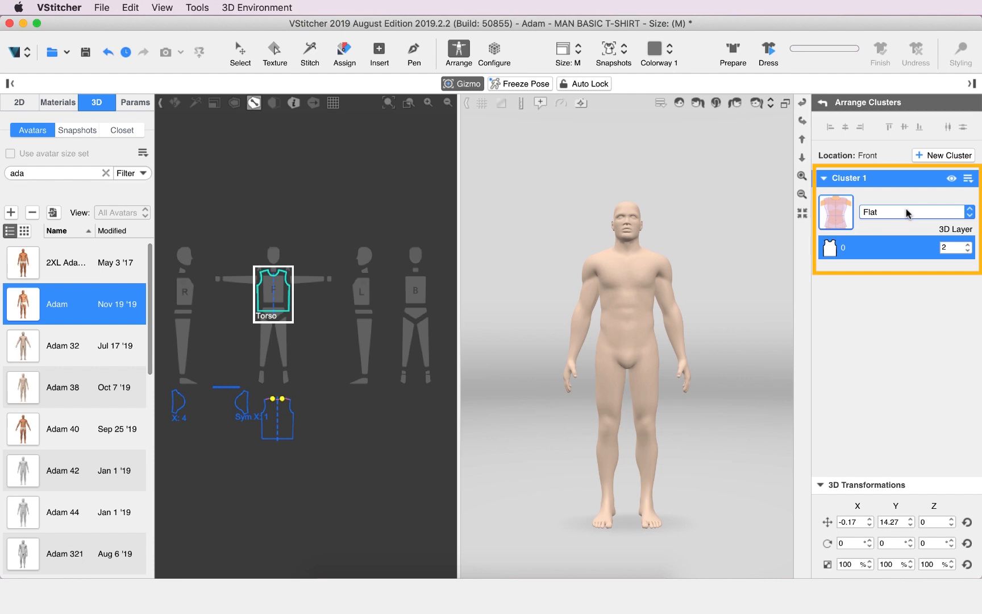
drag(278, 418, 413, 288)
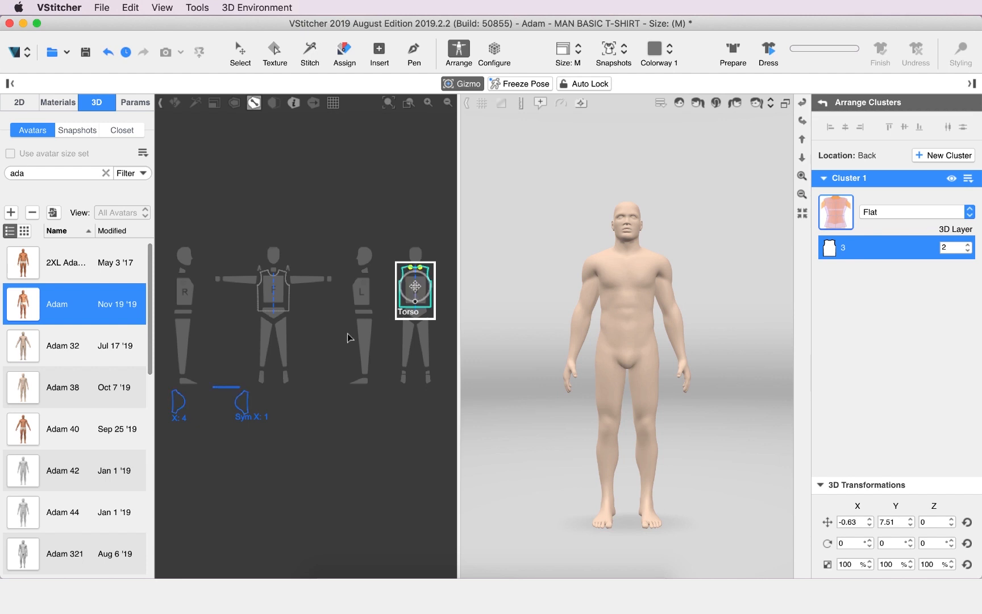
Place the mirrored sleeve on the front silhouette's left arm and the collar on its neck
drag(245, 401, 301, 283)
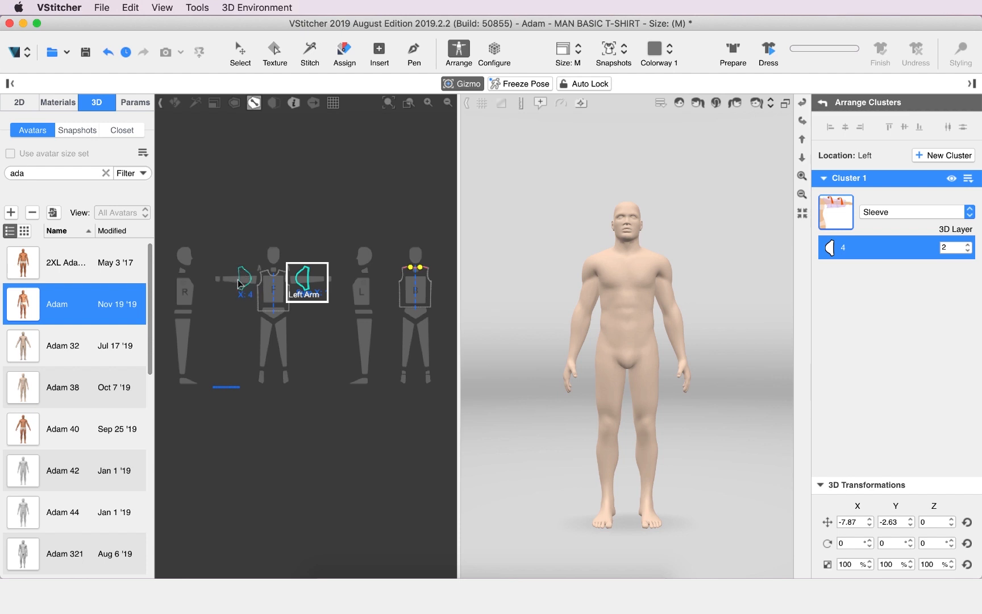
scroll(234, 397, up, 5)
drag(242, 368, 311, 261)
scroll(260, 357, down, 5)
scroll(275, 261, up, 4)
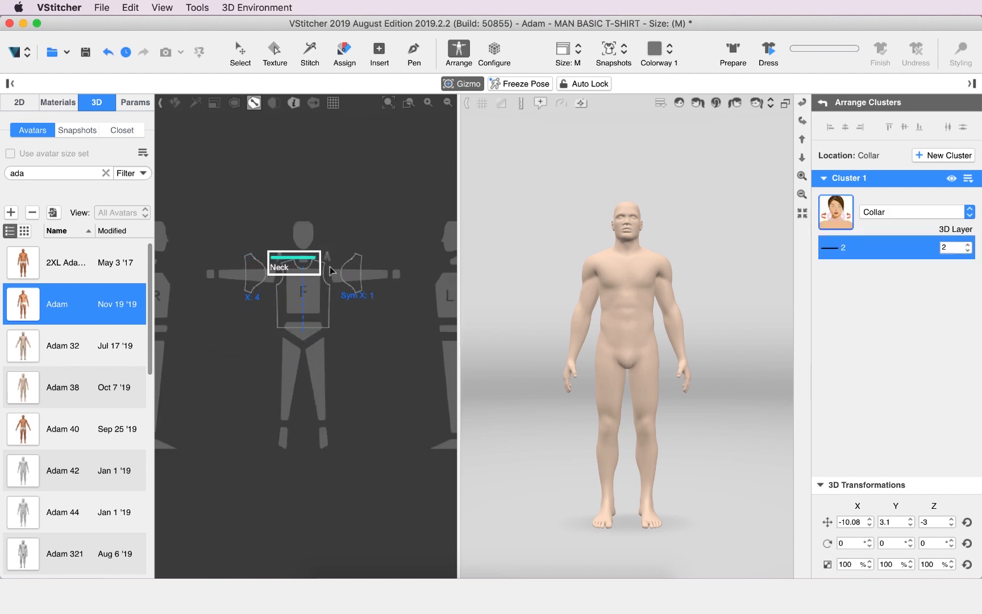
Prepare the garment on the avatar and shift the left-arm sleeve closer to the shoulder
click(735, 50)
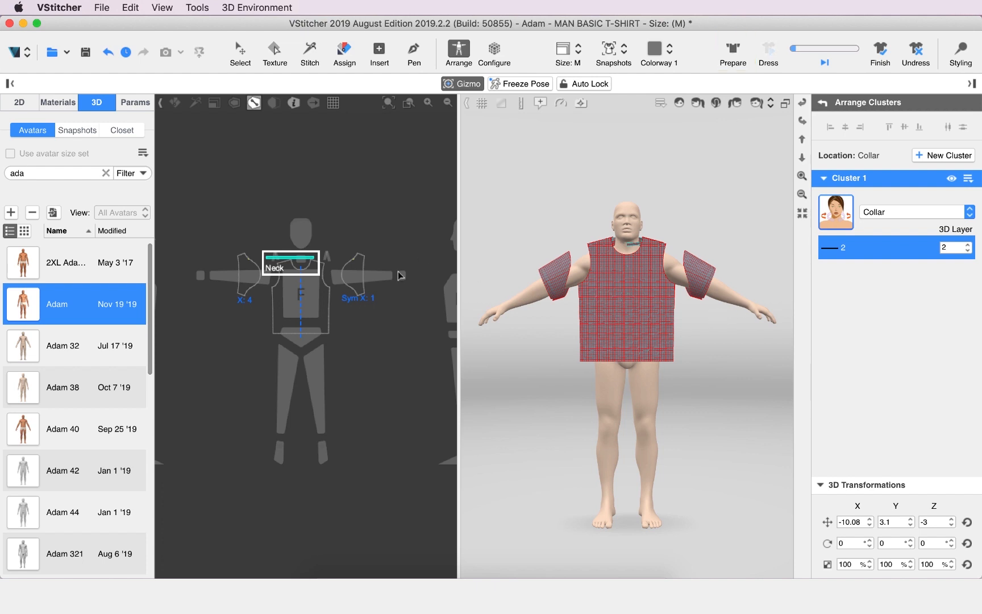
scroll(348, 282, up, 3)
drag(341, 279, 313, 266)
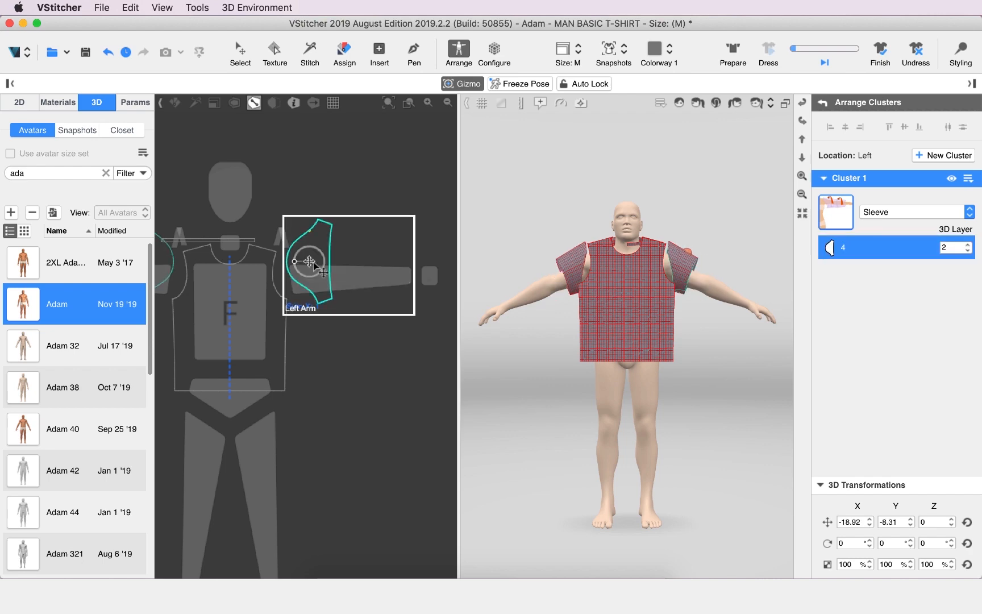
Select the collar piece and turn on Constrained Area for its cluster
click(802, 122)
click(662, 250)
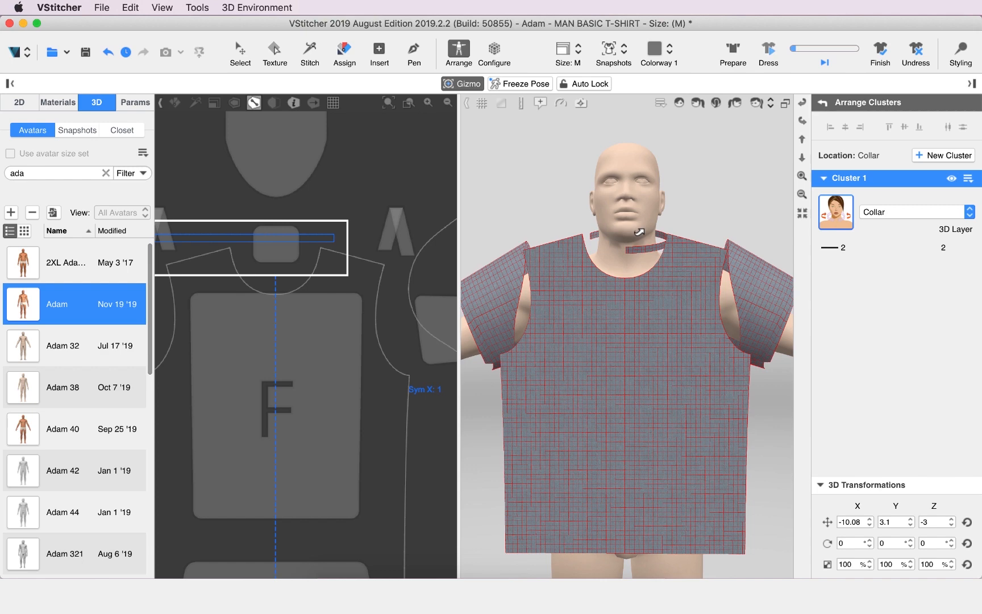
click(276, 237)
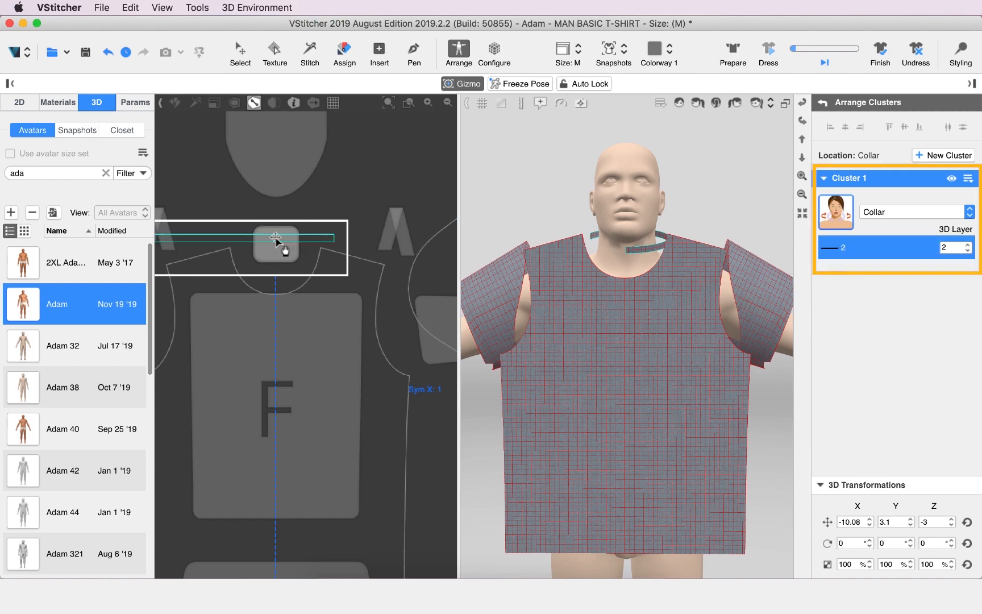
click(968, 178)
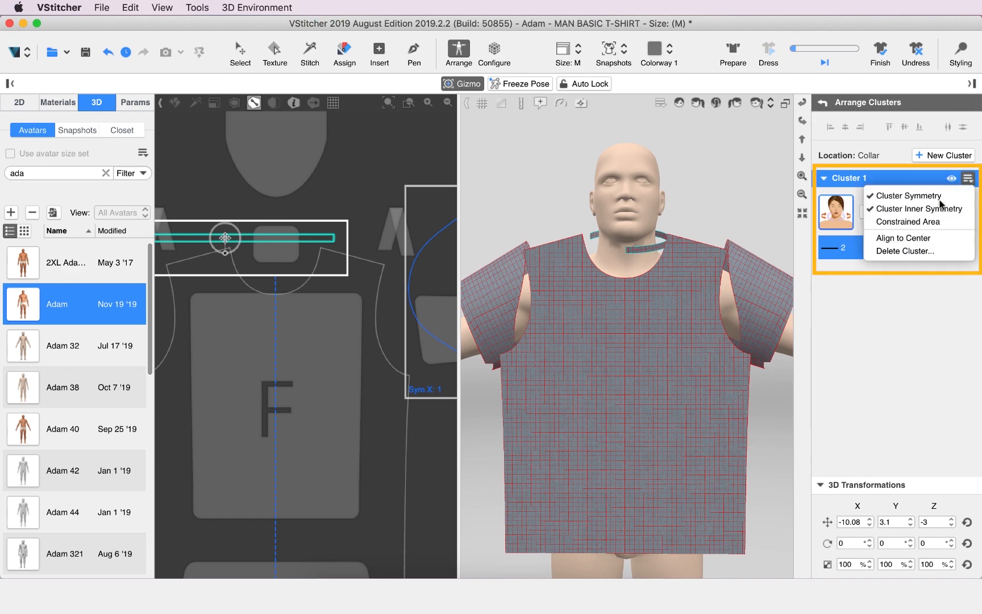
click(908, 222)
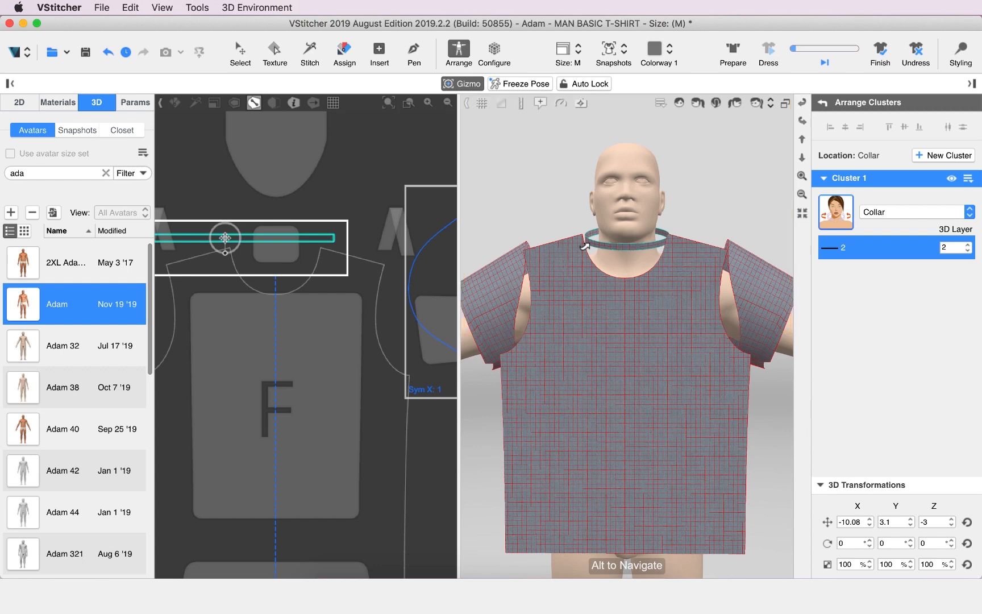
Start Stitch and join the front piece's side seam to the matching side seam of the back piece
scroll(586, 246, down, 4)
alt+drag(769, 322, 766, 312)
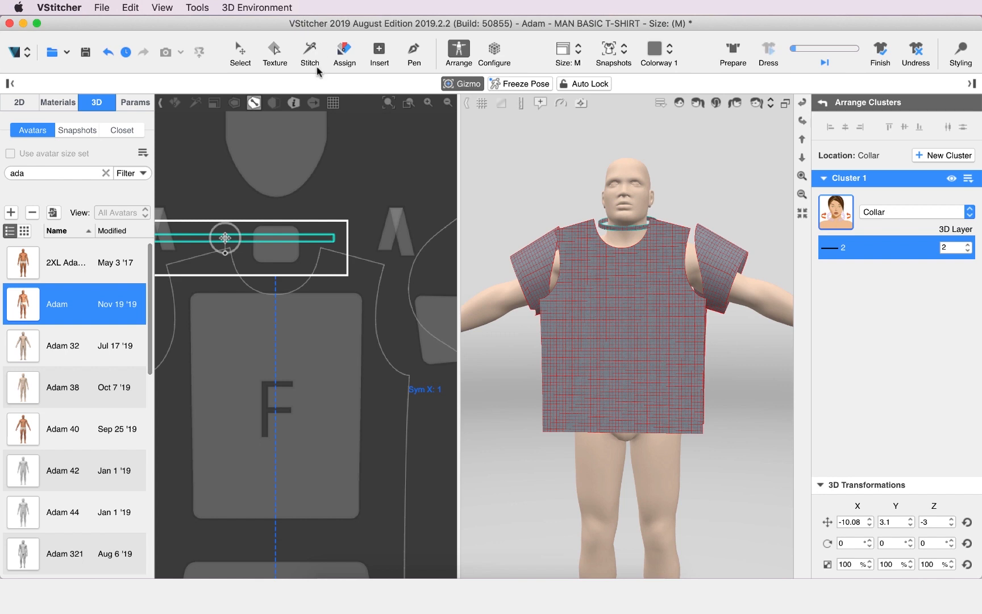
click(310, 51)
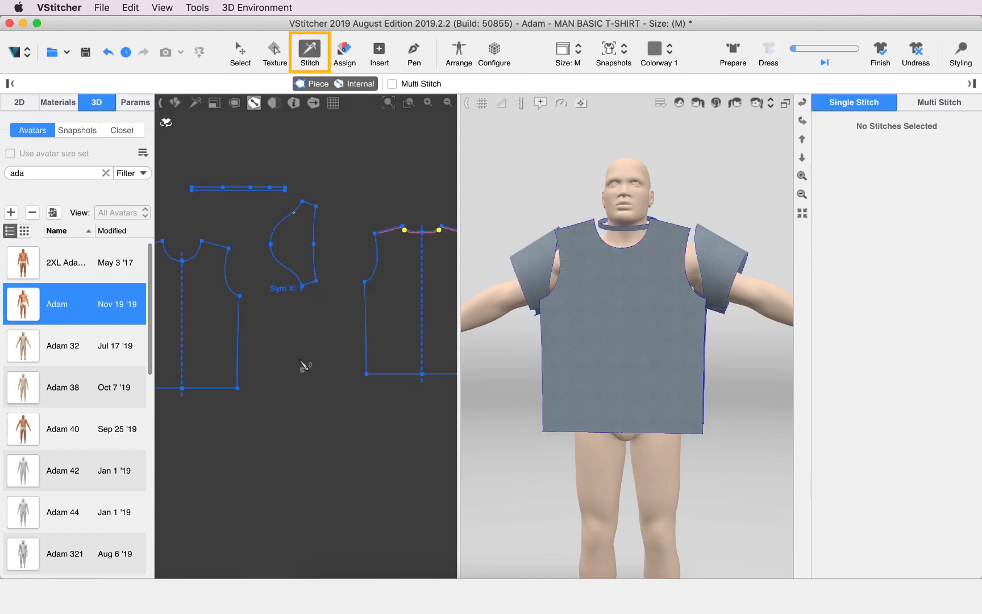
click(247, 359)
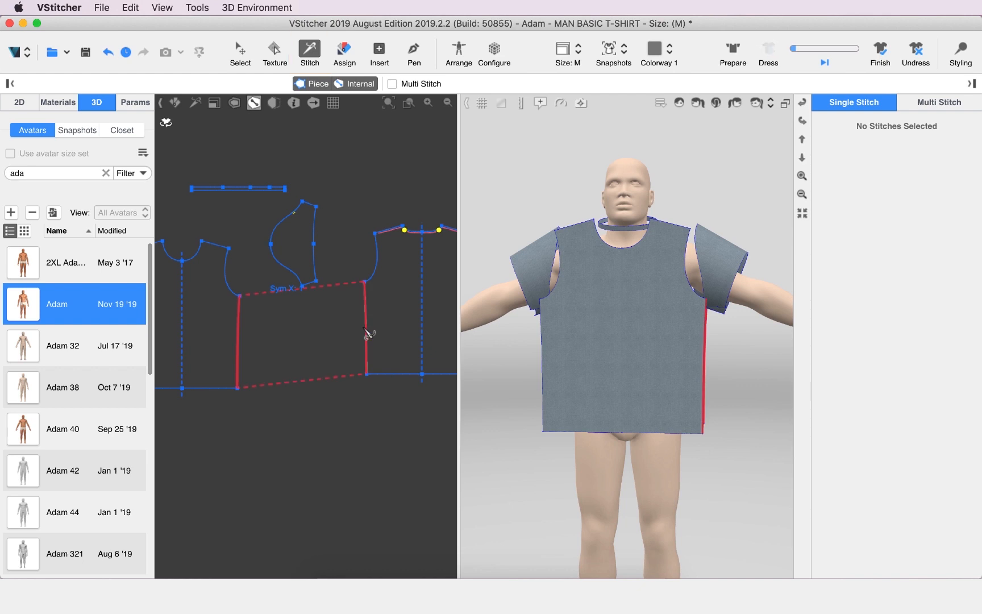
click(364, 329)
Examine the side-seam stitches on both sides of the garment around the avatar
click(803, 104)
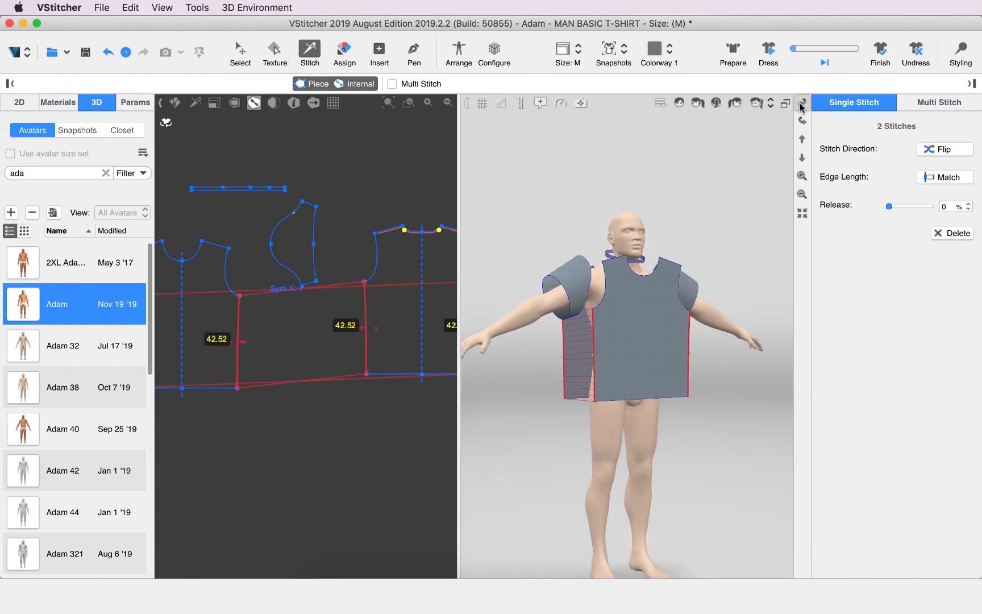
click(803, 104)
click(804, 119)
click(804, 119)
click(803, 119)
click(804, 106)
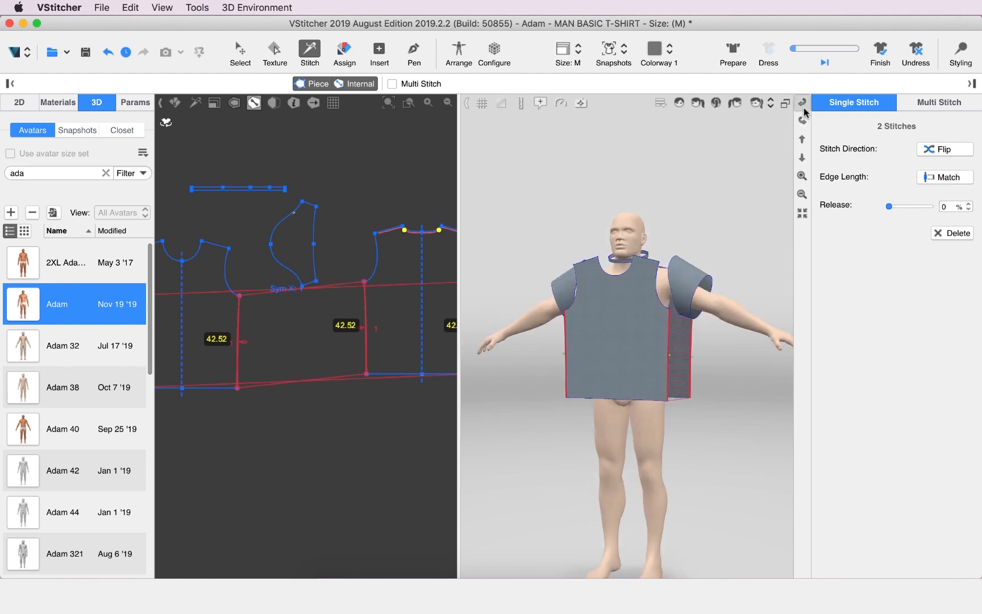
click(803, 120)
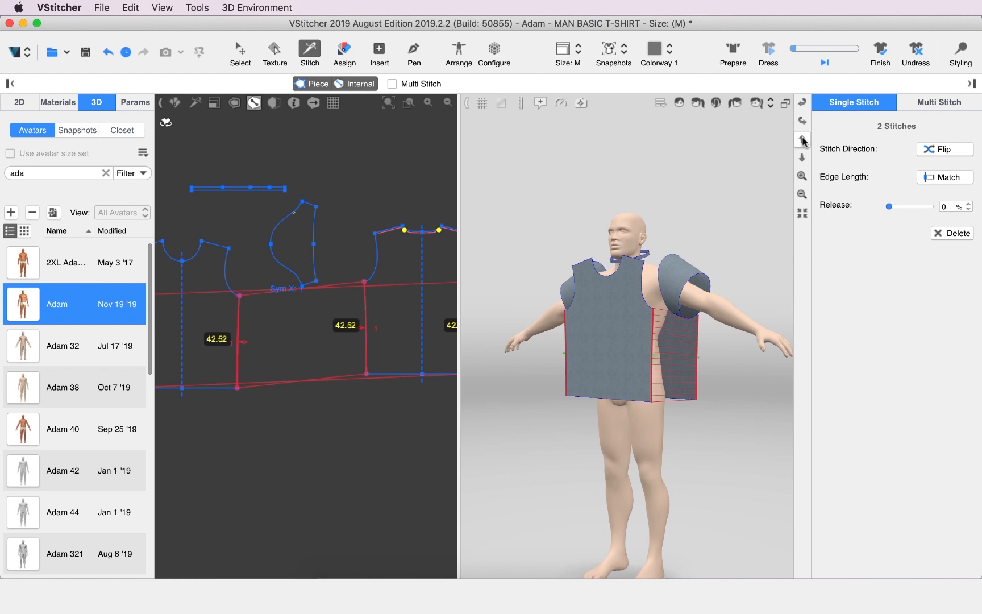
click(804, 141)
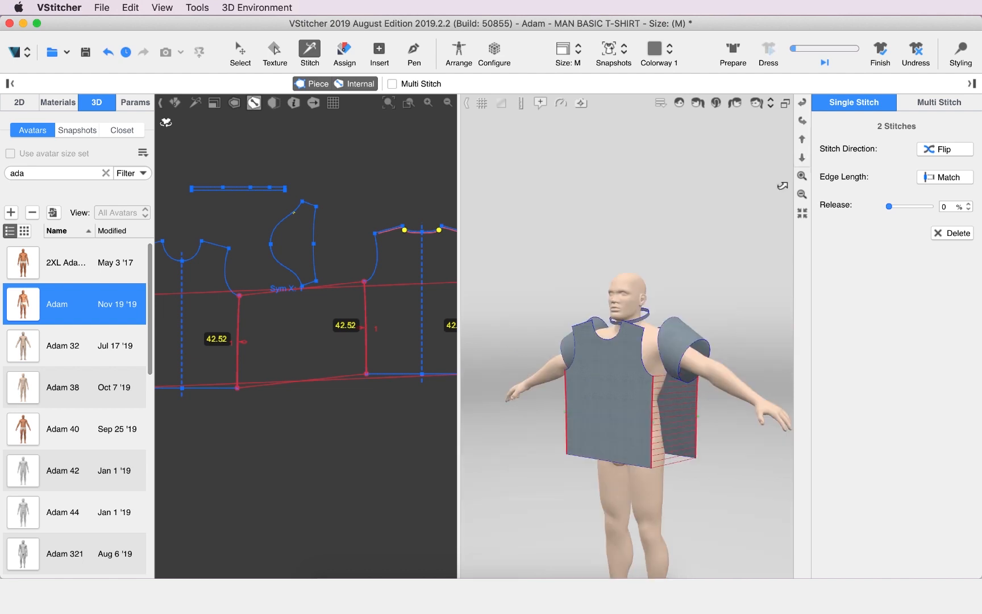
right_click(608, 378)
click(658, 373)
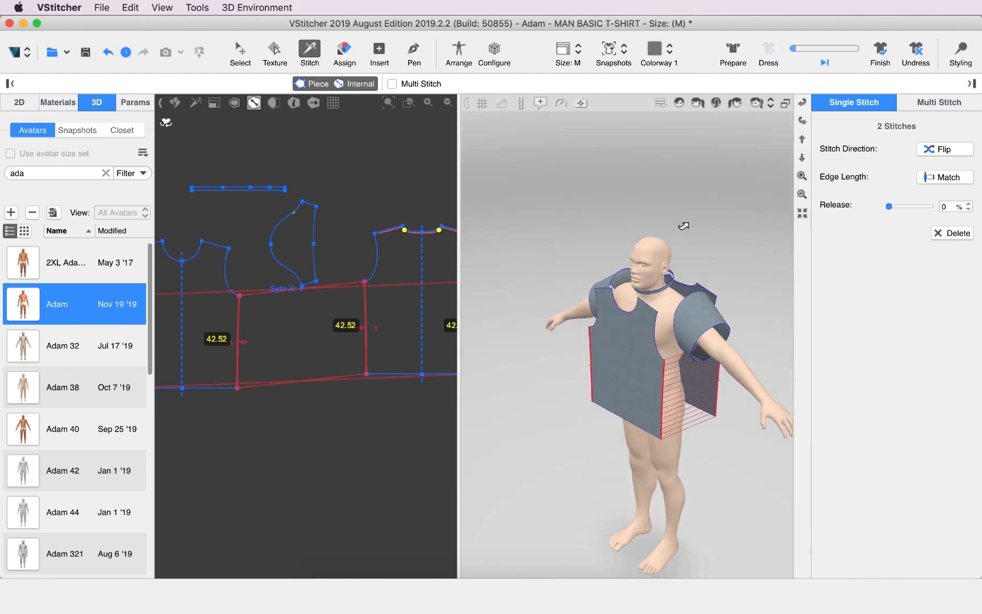
Stitch the front piece's shoulder edge to the matching shoulder edge of the back piece
scroll(676, 318, up, 5)
middle_drag(697, 273, 631, 208)
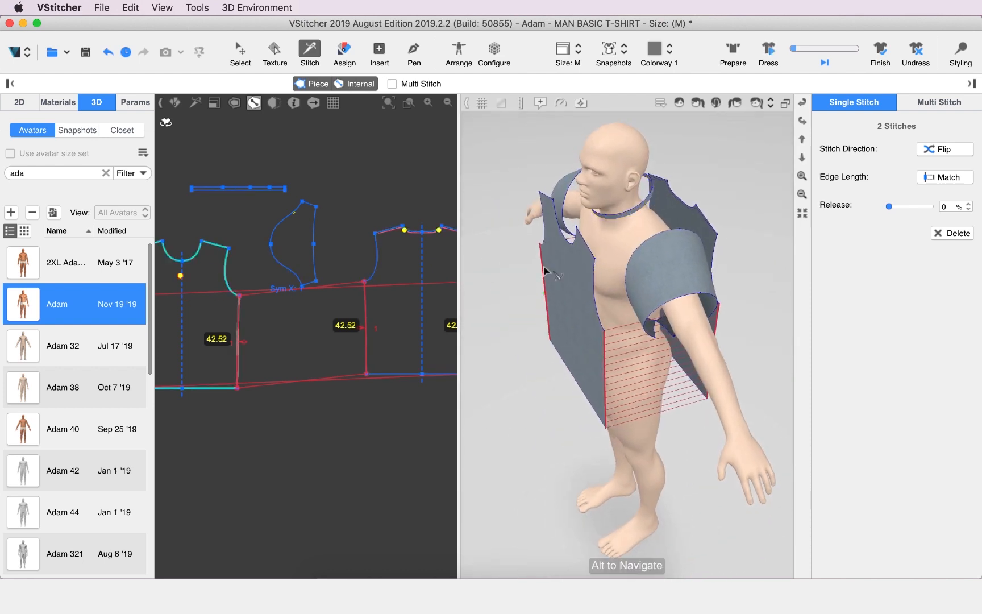
right_drag(532, 441, 603, 421)
scroll(597, 341, up, 5)
click(588, 182)
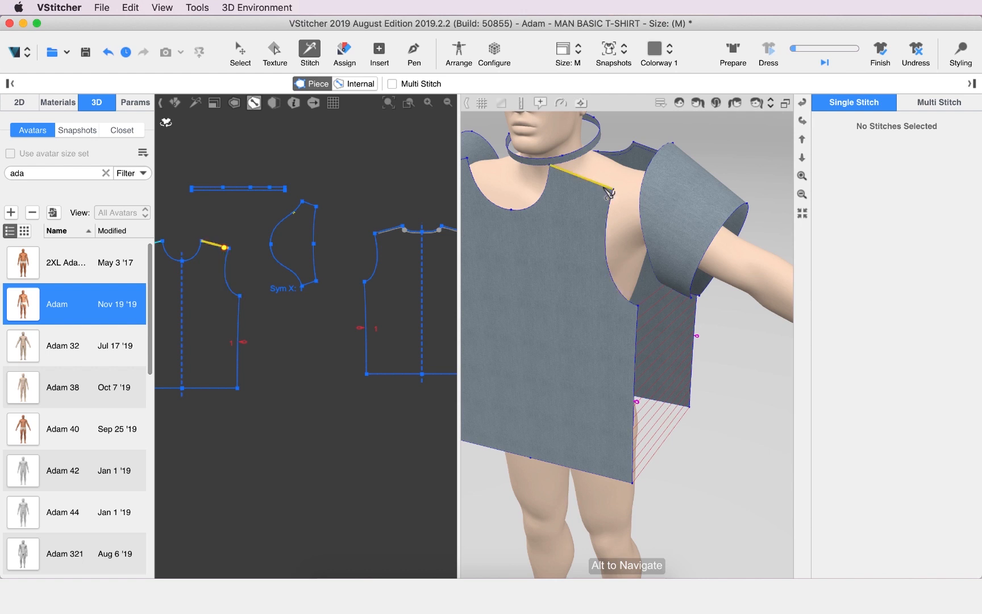
click(638, 174)
scroll(636, 163, down, 5)
click(802, 103)
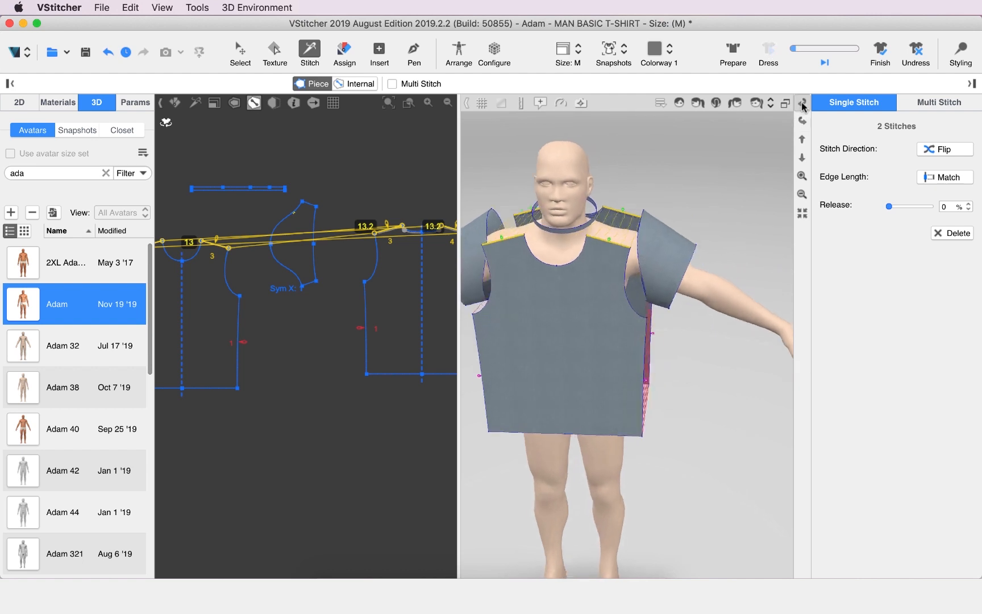
click(803, 120)
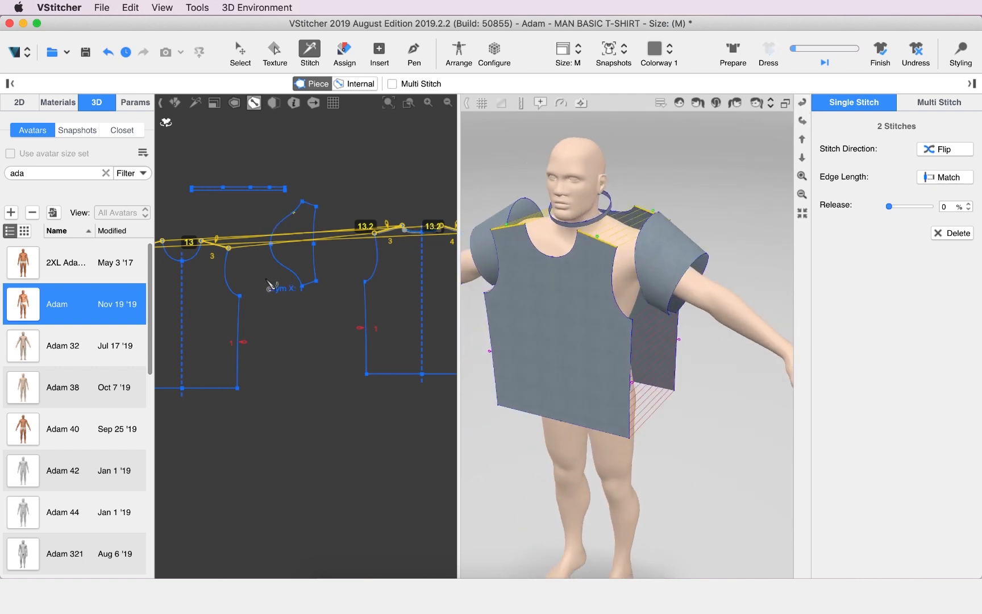
Turn on Multi Stitch and pick the front and back halves of the left-arm sleeve cap as the From edges
click(341, 159)
scroll(281, 273, up, 2)
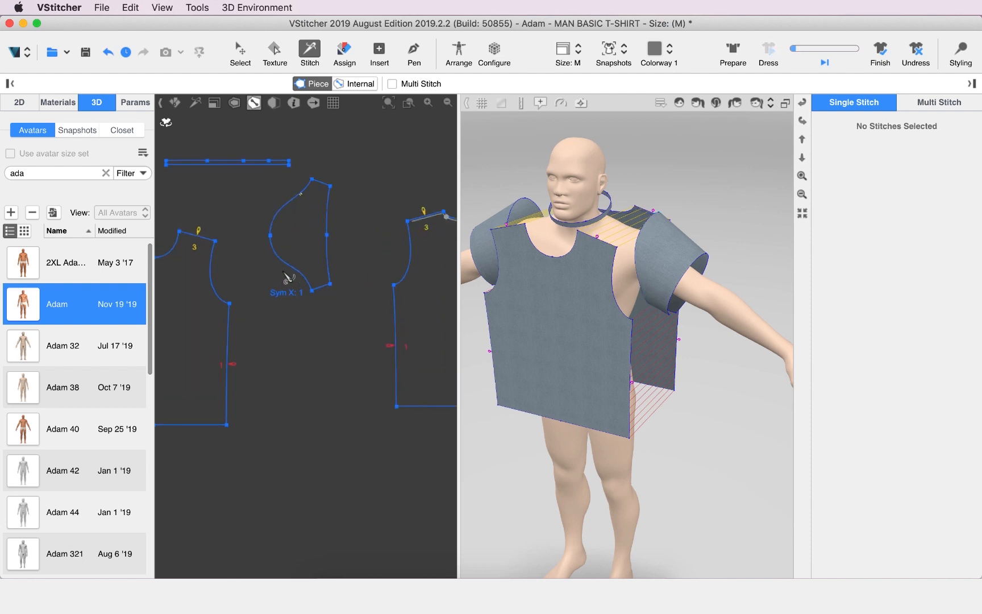
scroll(288, 278, up, 1)
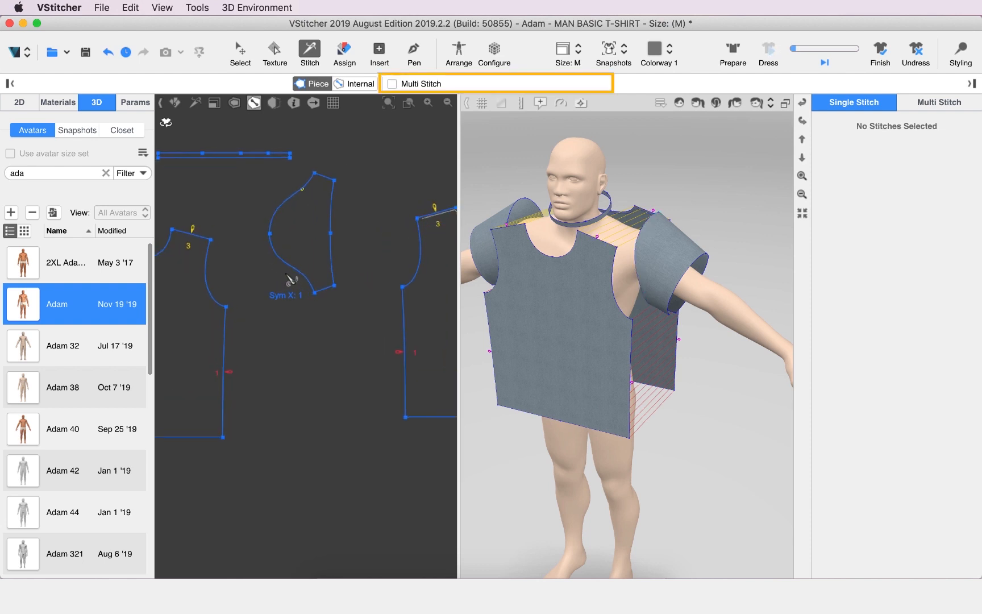
click(393, 84)
click(308, 278)
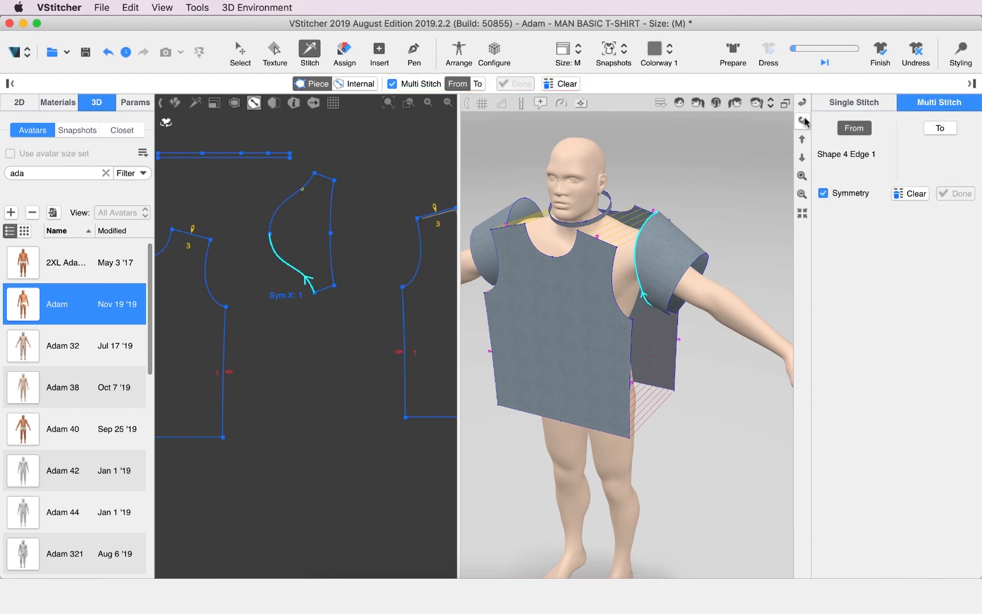
click(805, 121)
click(680, 259)
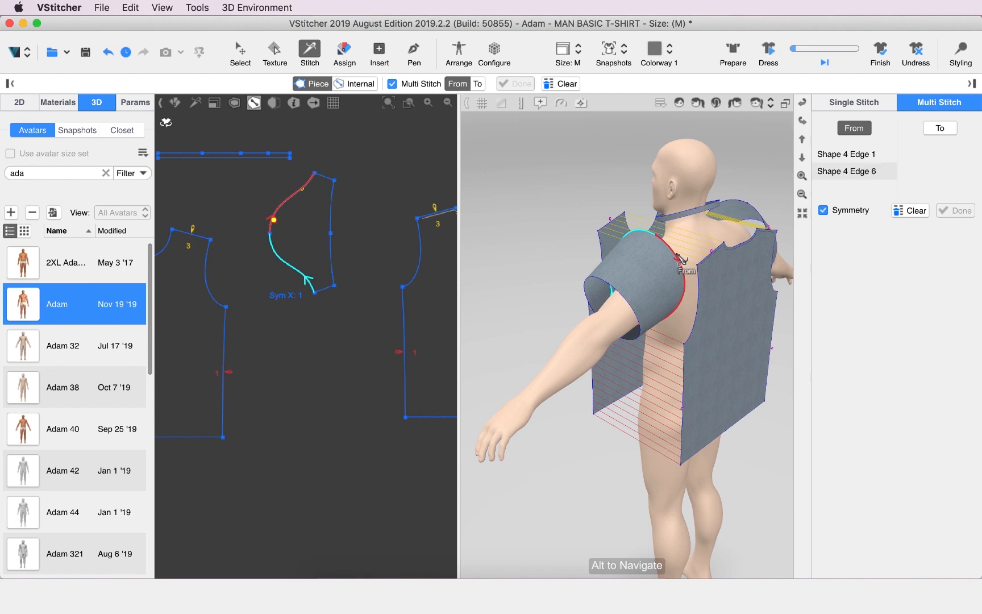
Pick the front armhole and the back armhole as the To edges and complete the sleeve multi stitch
click(477, 84)
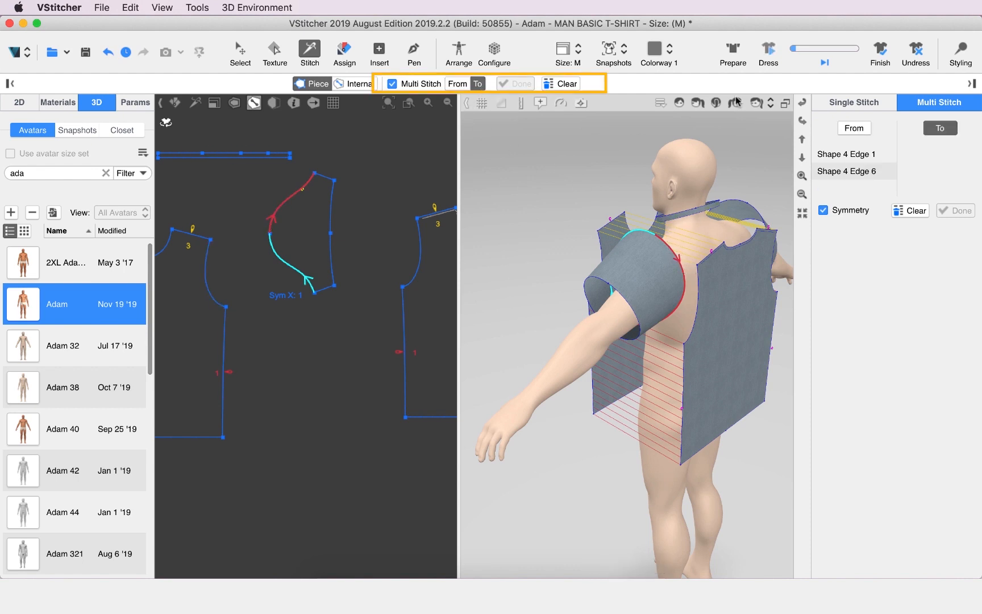
click(804, 101)
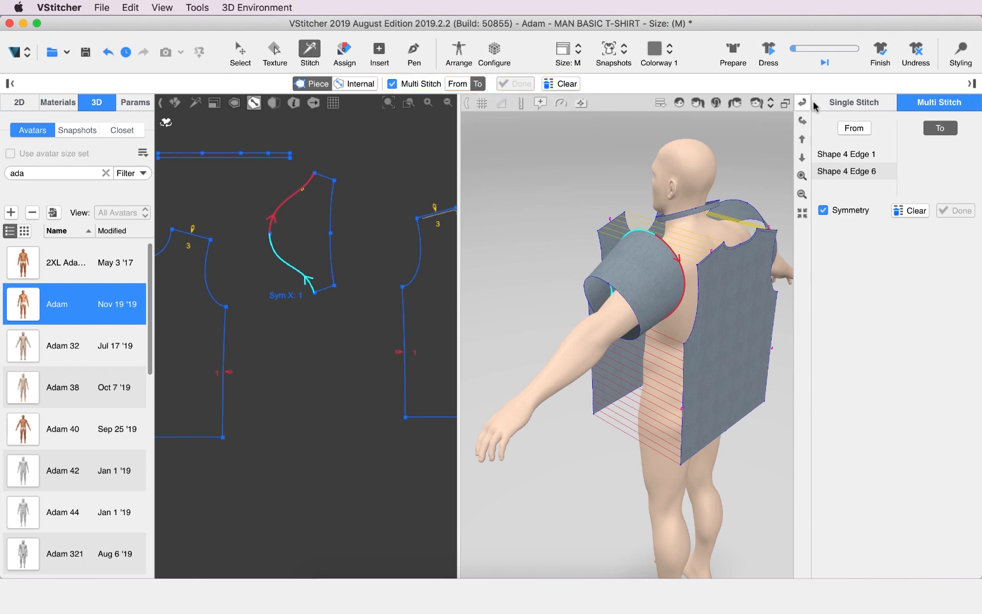
click(641, 322)
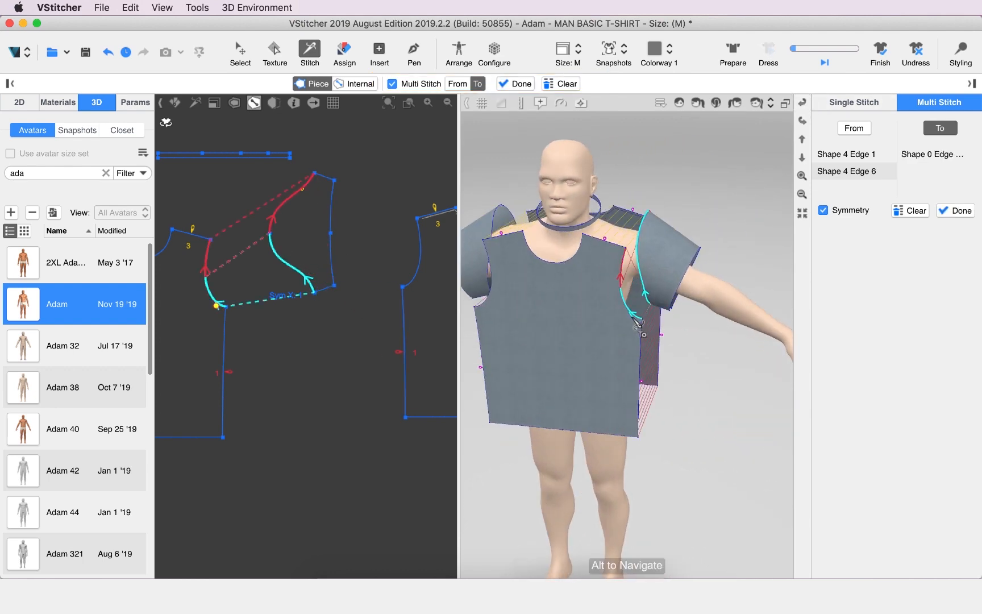
click(803, 120)
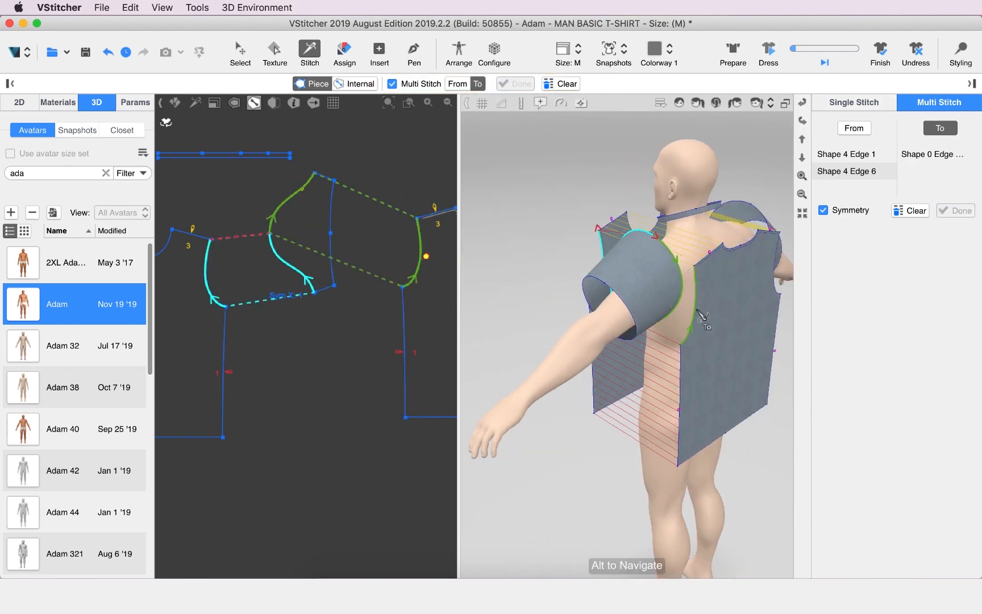
click(703, 287)
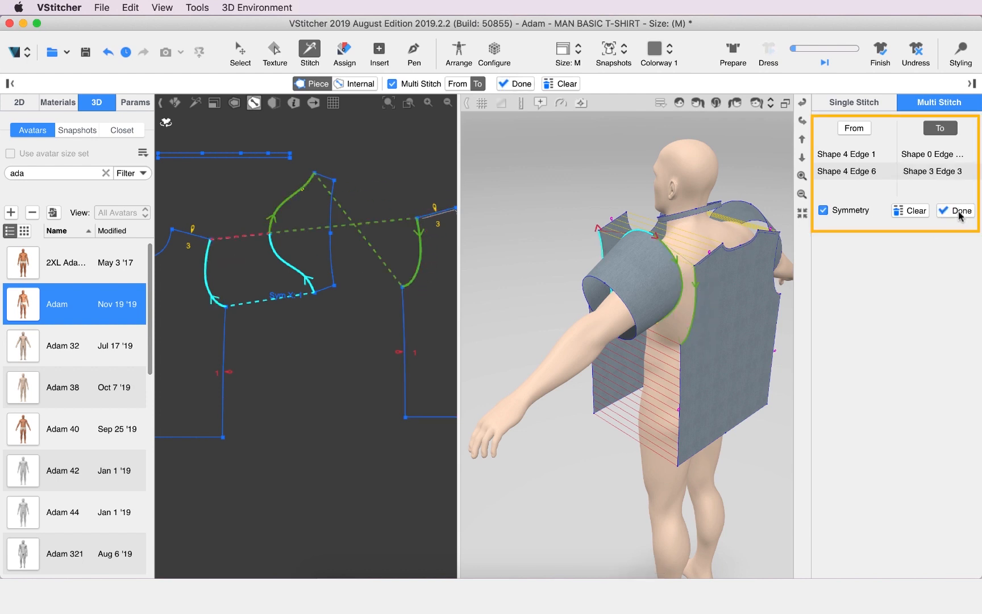
click(959, 211)
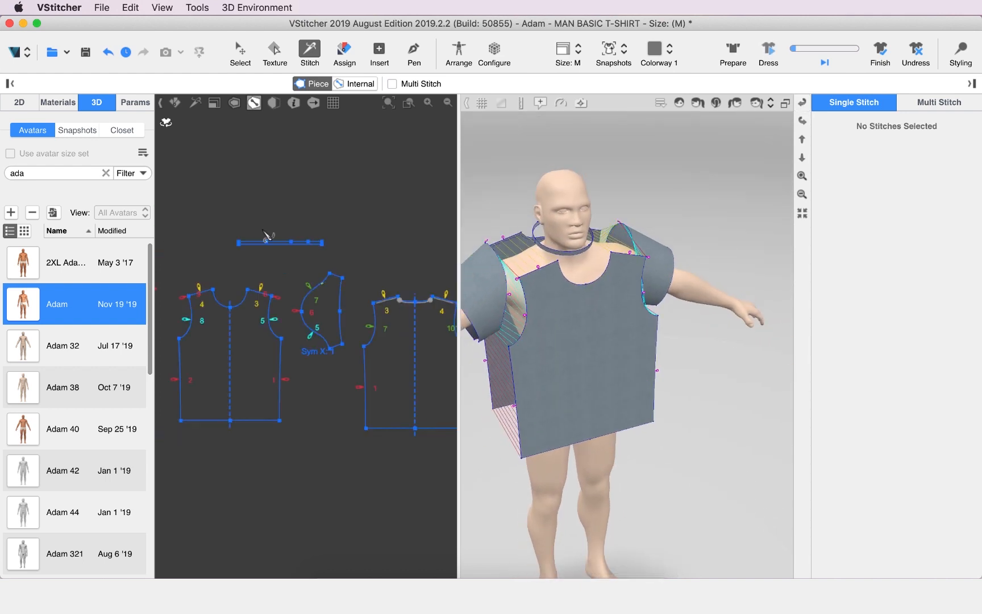
Set up a Multi Stitch from the collar's lower edge to both halves of the front neckline
scroll(261, 283, up, 5)
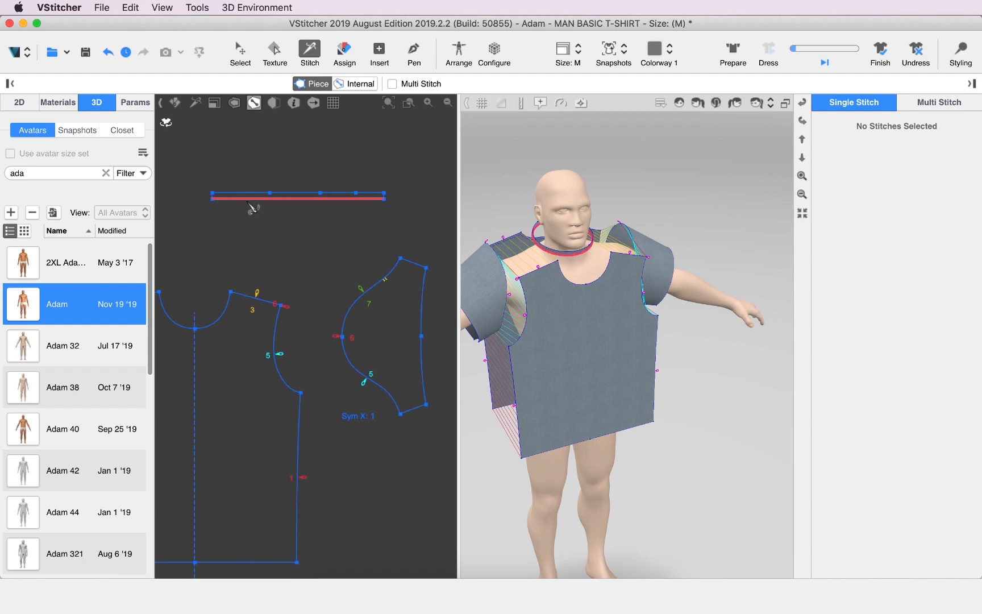
scroll(249, 205, up, 2)
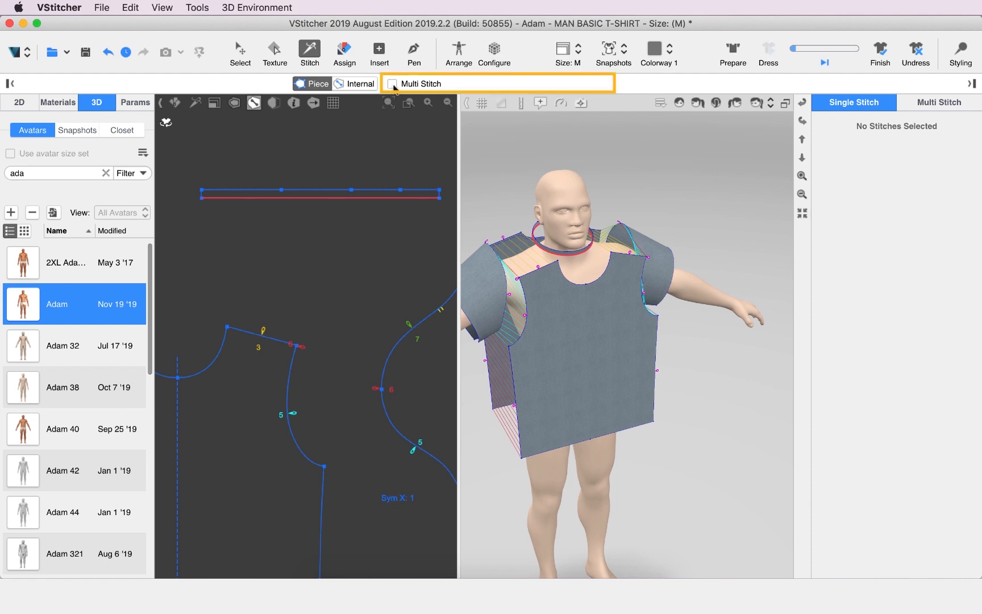
click(392, 84)
click(478, 84)
scroll(368, 209, down, 5)
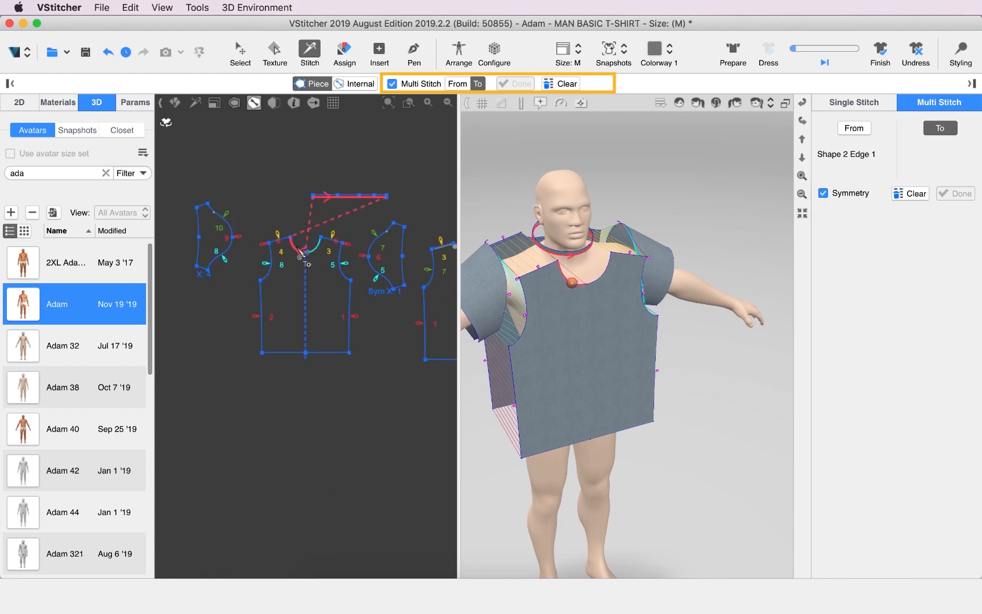
click(297, 250)
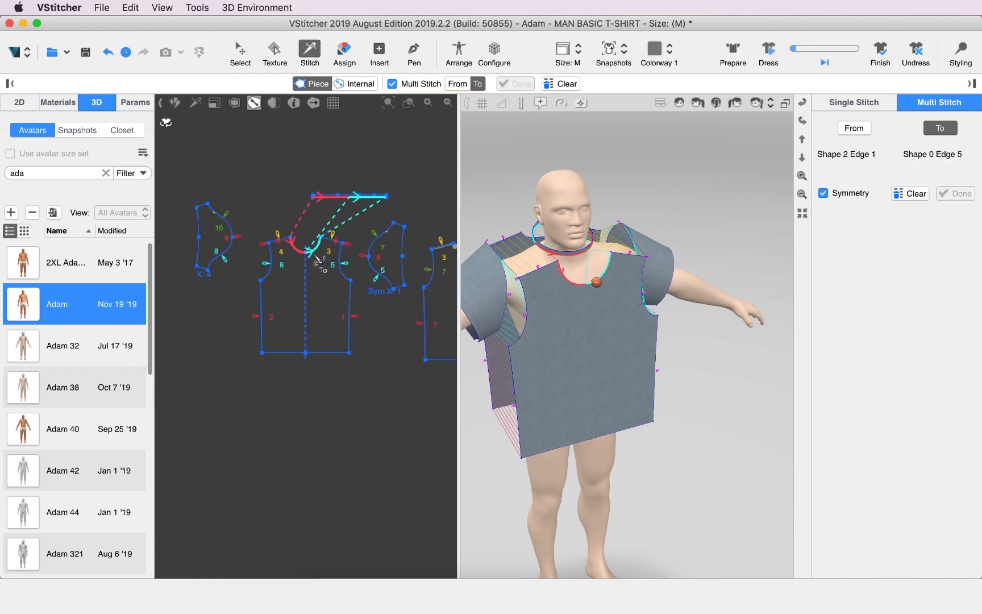
click(353, 240)
Add both halves of the back neckline as To edges and complete the collar multi stitch
scroll(239, 262, up, 5)
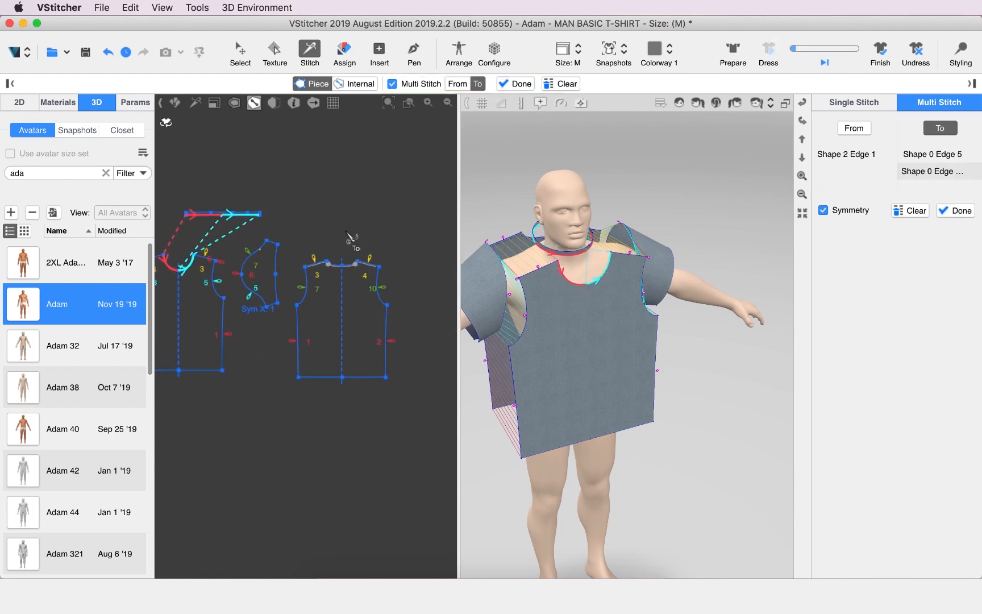
click(307, 362)
scroll(307, 358, down, 5)
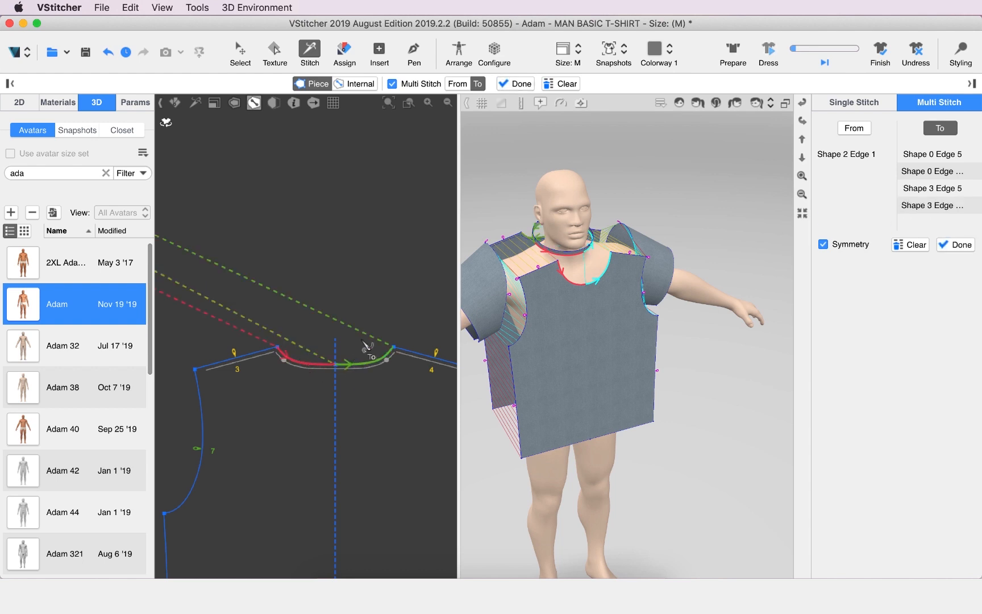
click(519, 84)
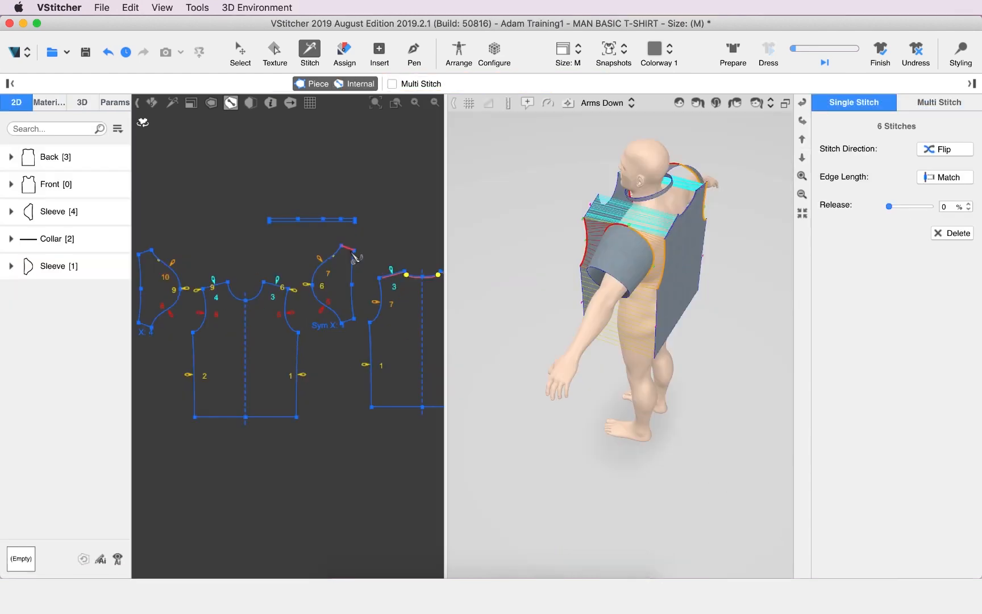
Stitch the two short underarm edges of the sleeve to each other
click(350, 251)
scroll(346, 323, up, 5)
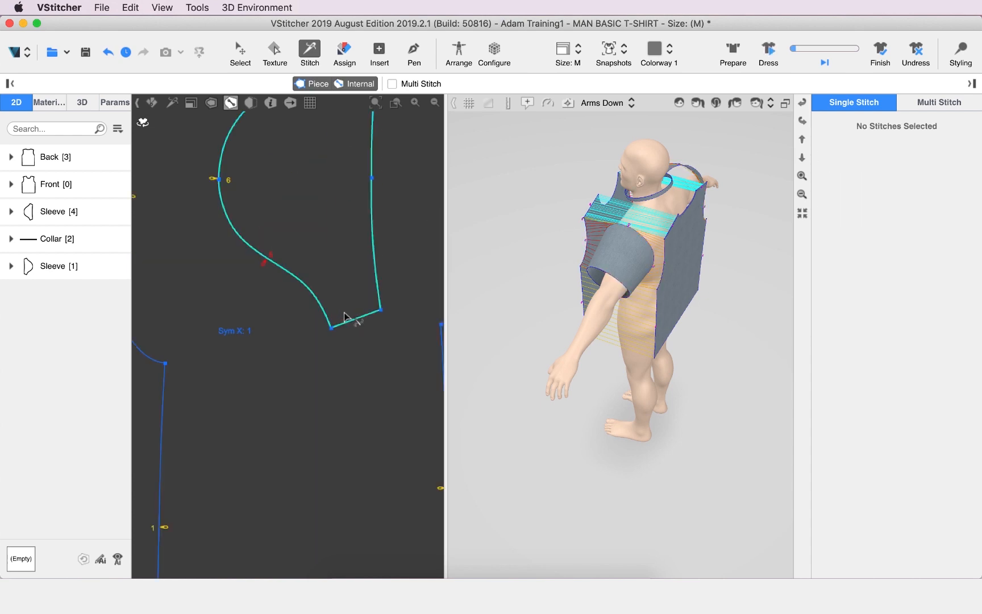
click(354, 329)
scroll(335, 421, down, 4)
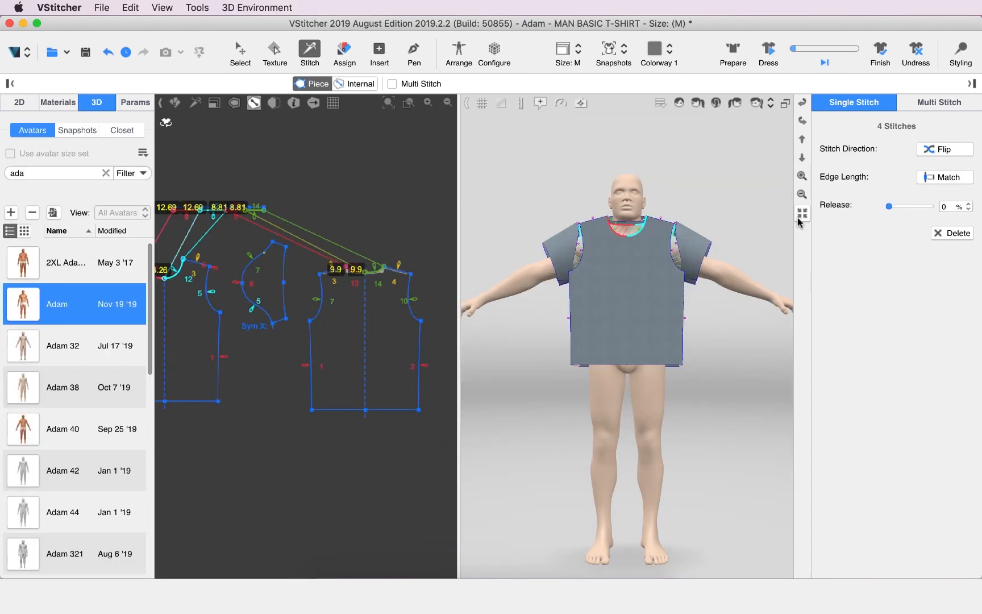
Dress the Adam avatar with the stitched T-shirt and return to the Select tool
click(769, 56)
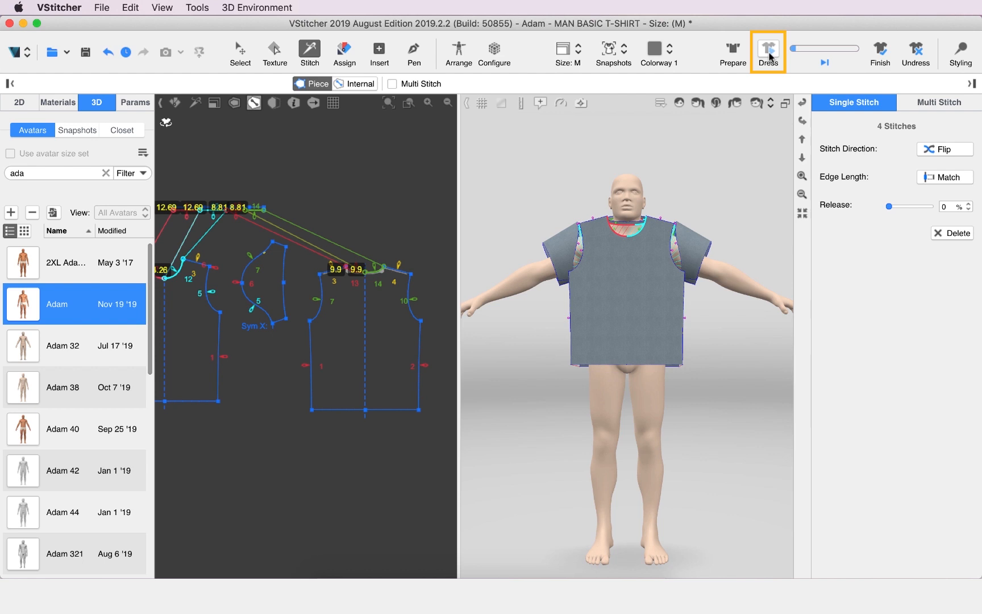
click(239, 50)
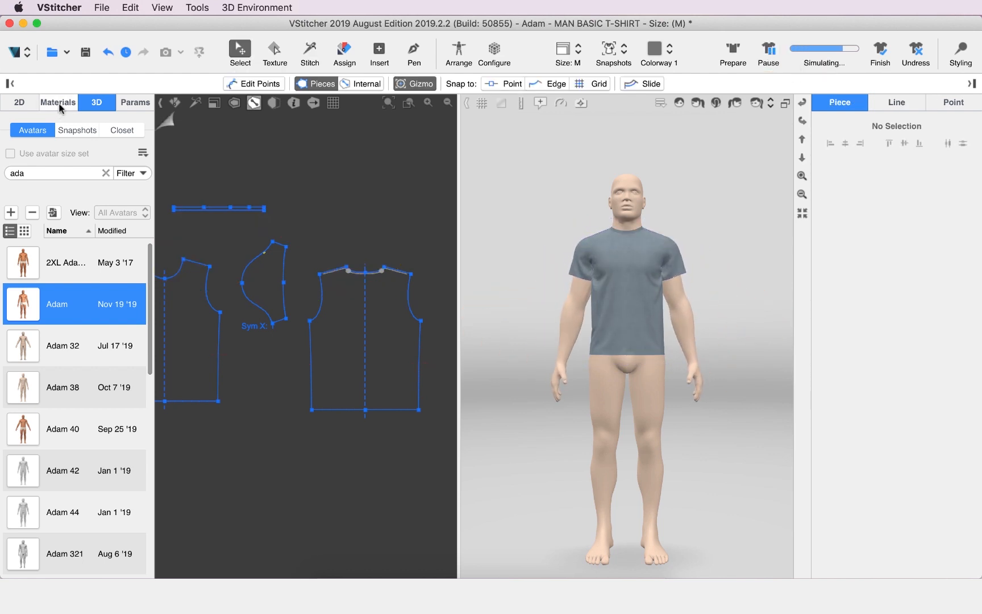
Browse the material libraries and add the French Terry 288g knit to the garment's fabrics
click(59, 103)
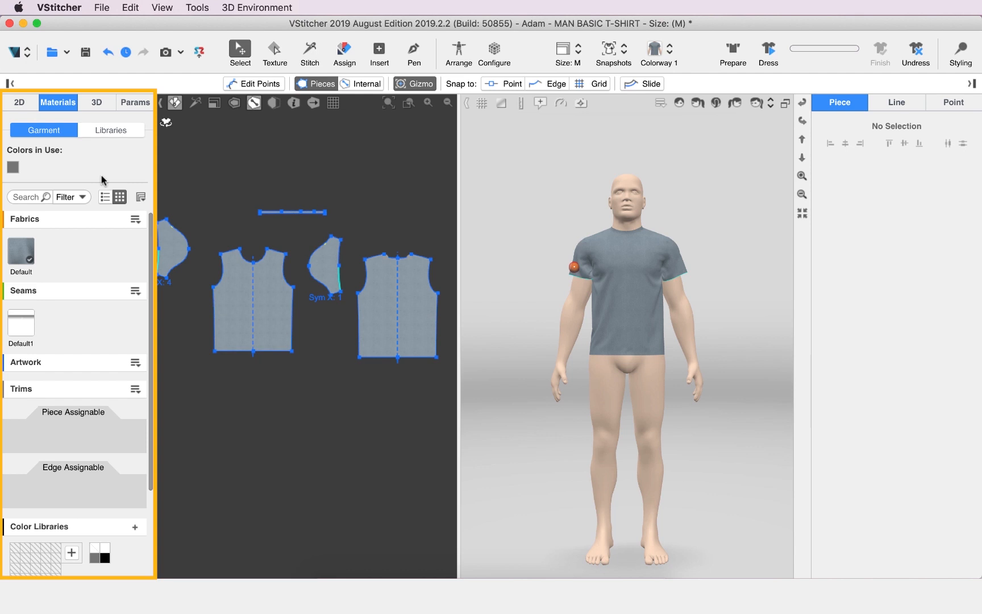
click(117, 130)
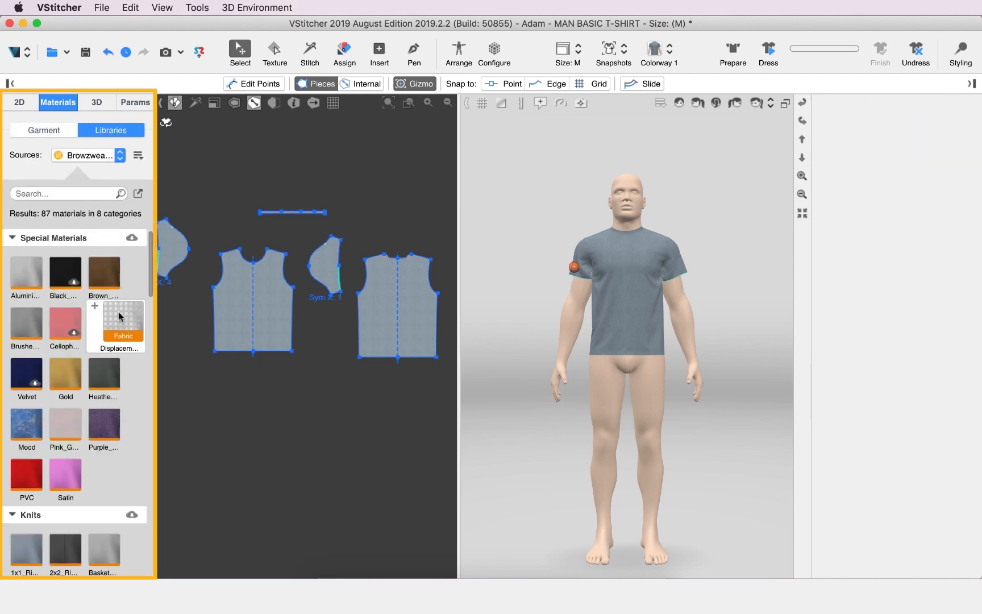
scroll(119, 469, down, 6)
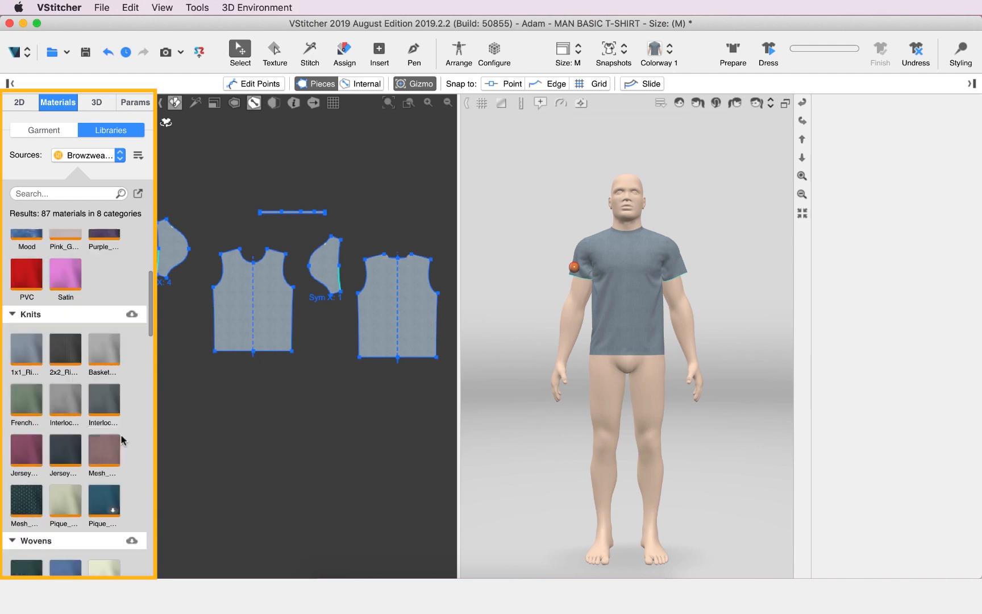
scroll(133, 361, down, 20)
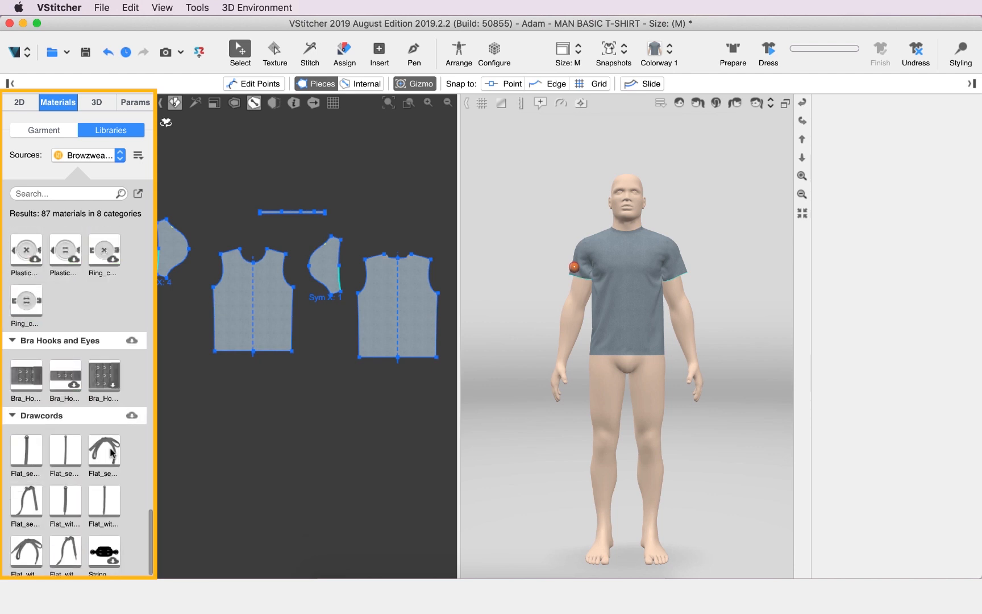
scroll(112, 453, up, 20)
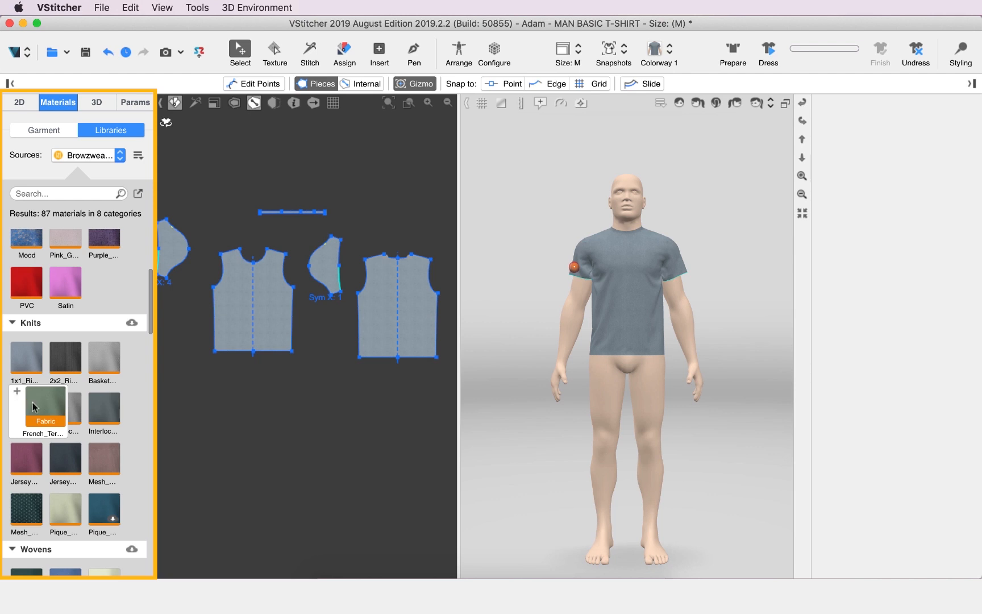
click(51, 132)
mouse_move(58, 256)
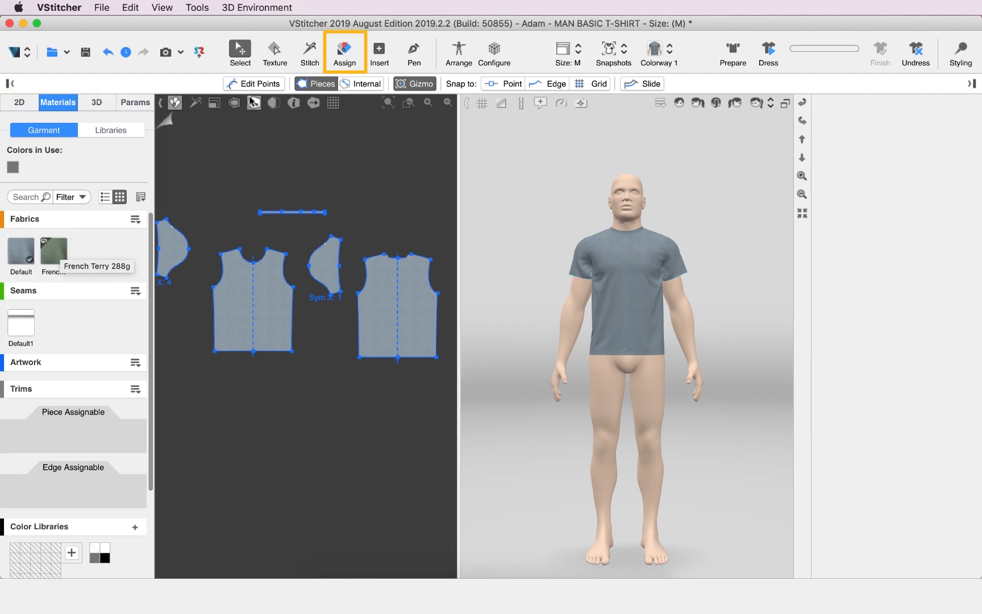
Assign the French Terry 288g fabric to the front, back, both sleeves and the collar
click(343, 52)
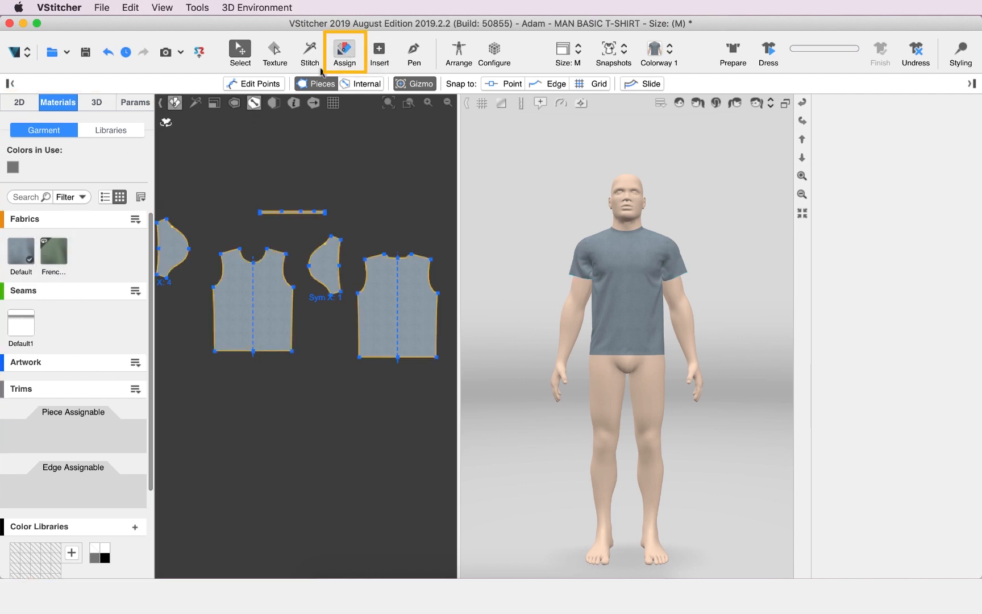
click(273, 307)
click(393, 310)
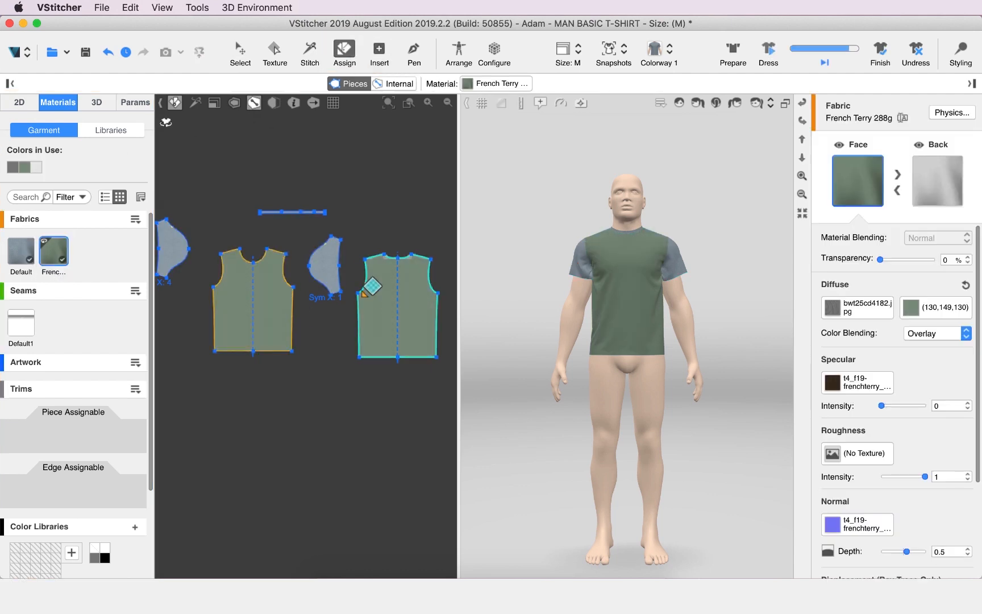
click(326, 265)
click(167, 242)
scroll(283, 214, up, 10)
click(276, 242)
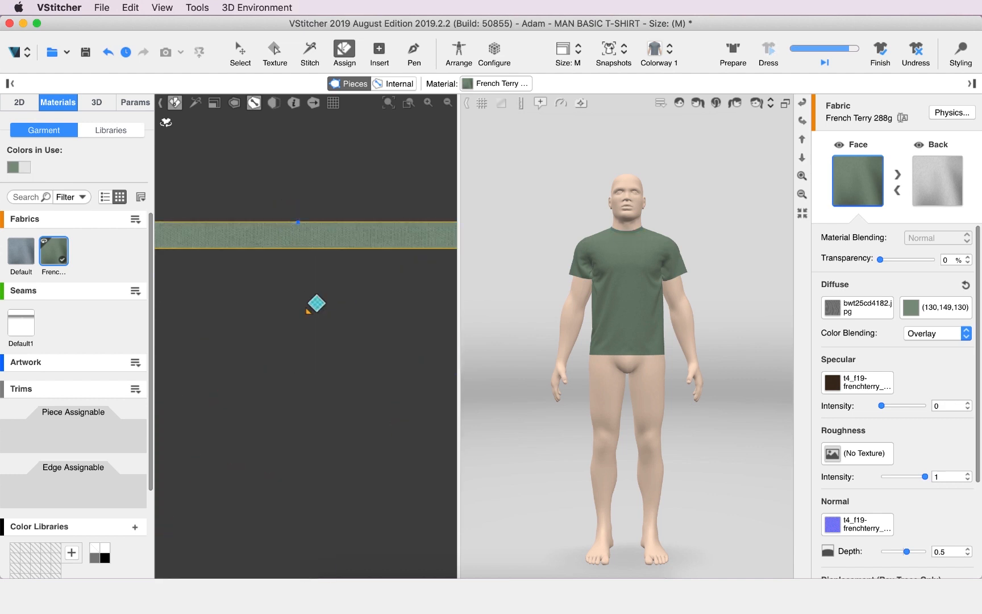
scroll(313, 321, down, 10)
scroll(322, 312, down, 3)
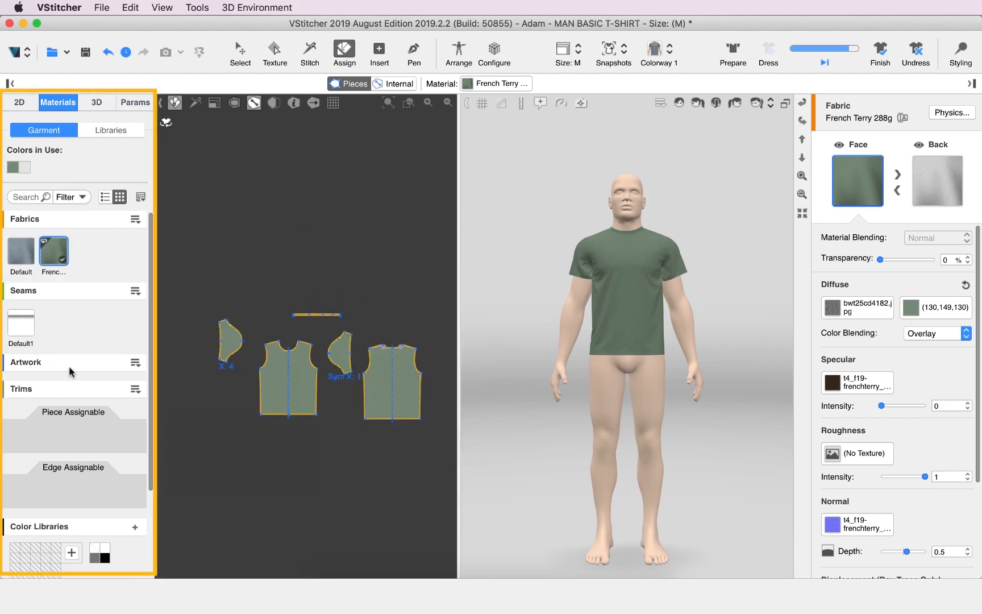
Add Artboard 1.png from the class 8 folder as artwork and place it on the lower half of the front piece
click(135, 362)
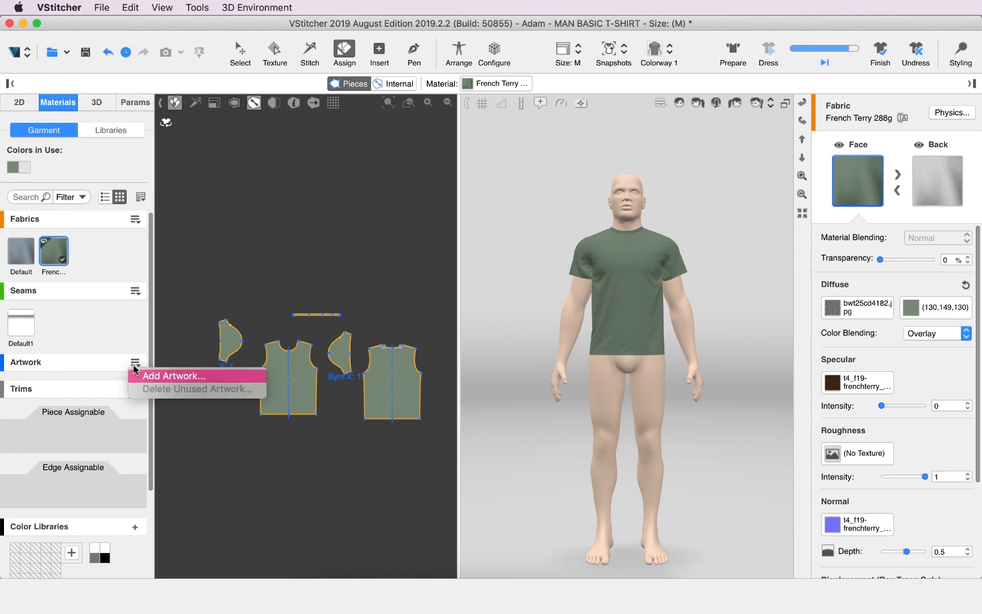
click(146, 376)
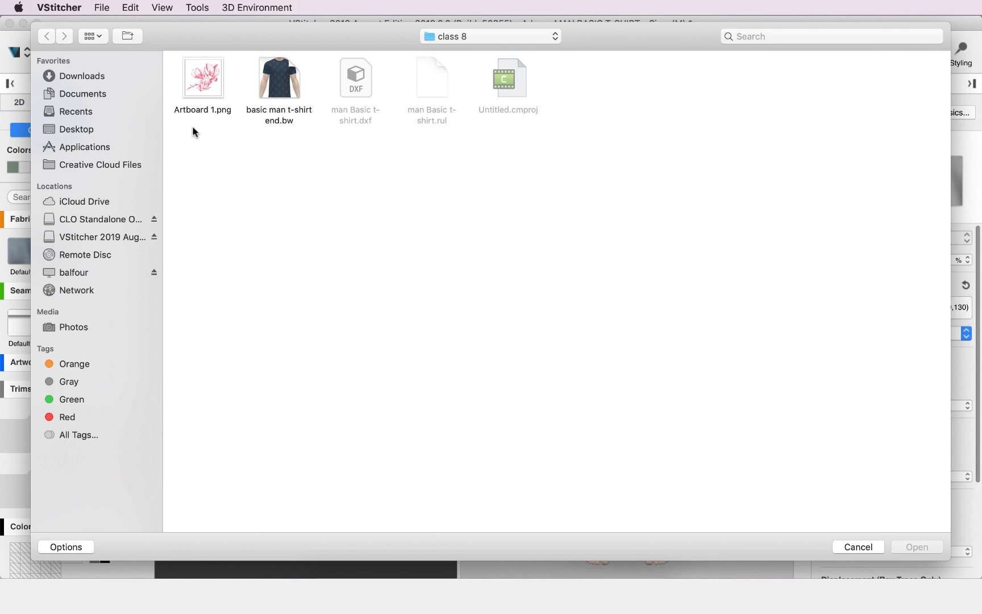
click(205, 86)
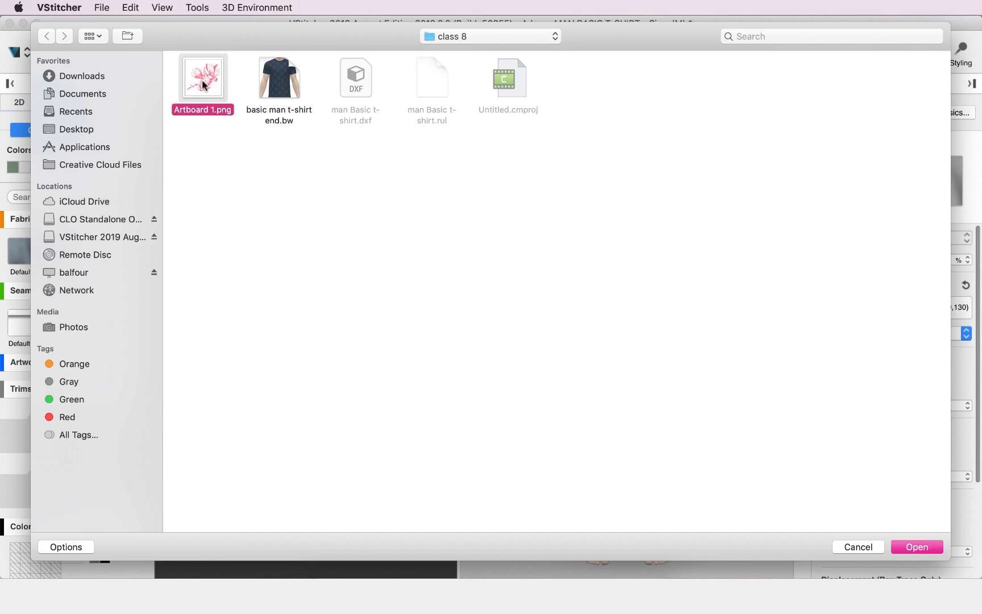
double_click(205, 86)
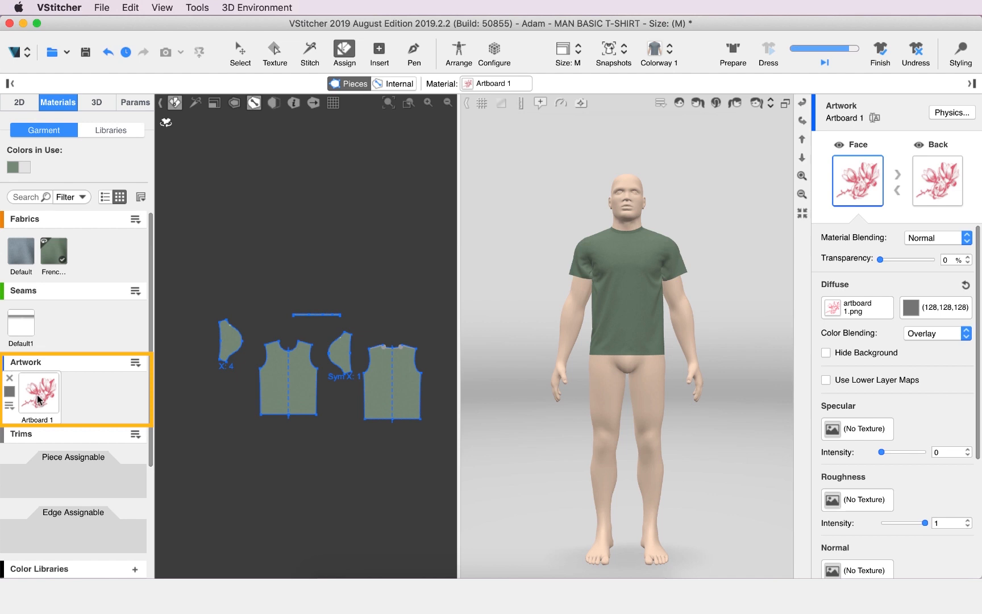
drag(37, 399, 320, 397)
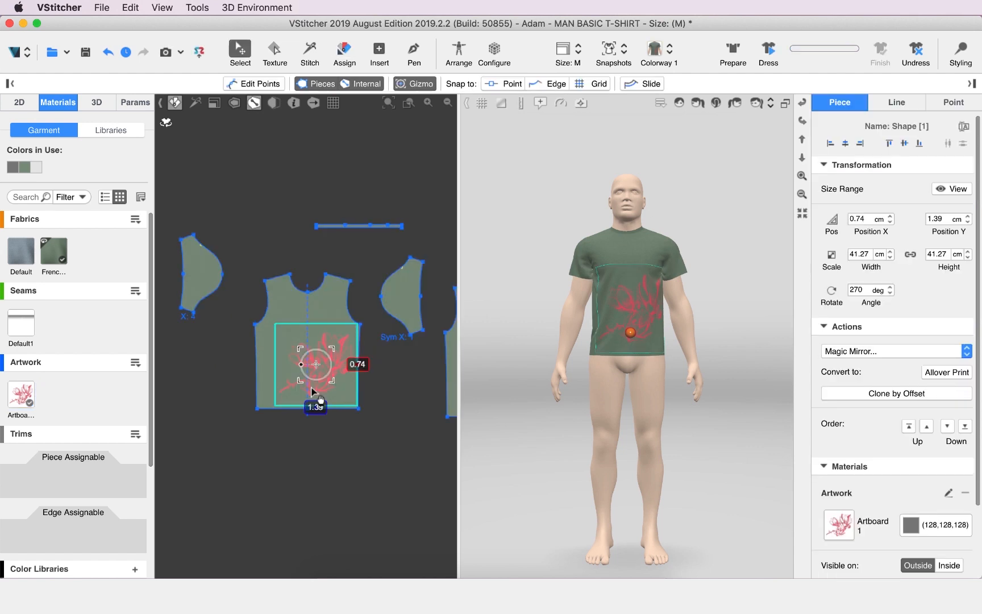
Review the Artboard 1 artwork properties and convert the placed front artwork to an allover print
click(35, 392)
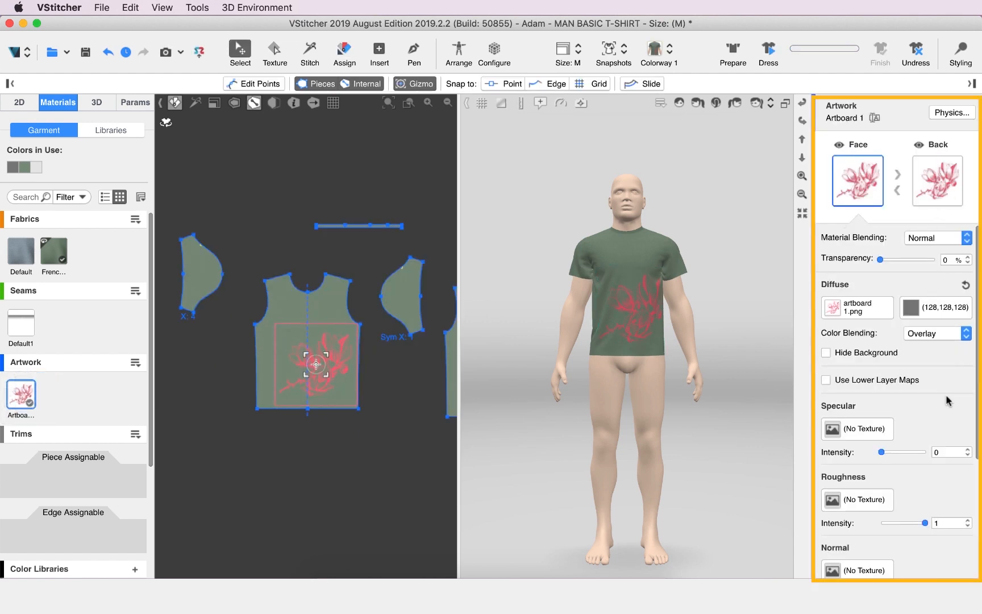
scroll(889, 341, down, 5)
scroll(887, 398, up, 5)
click(333, 397)
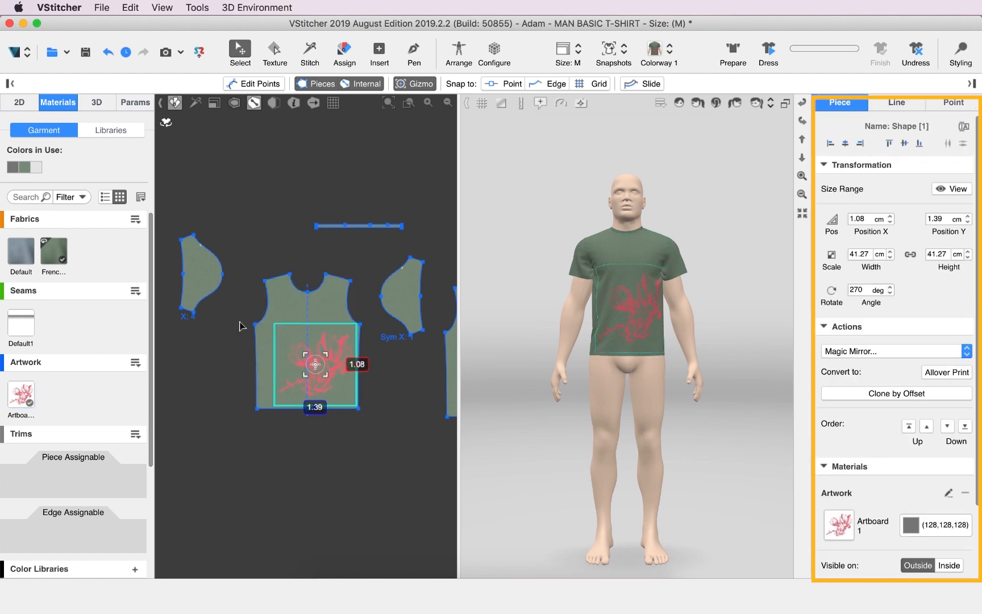
click(645, 342)
click(960, 374)
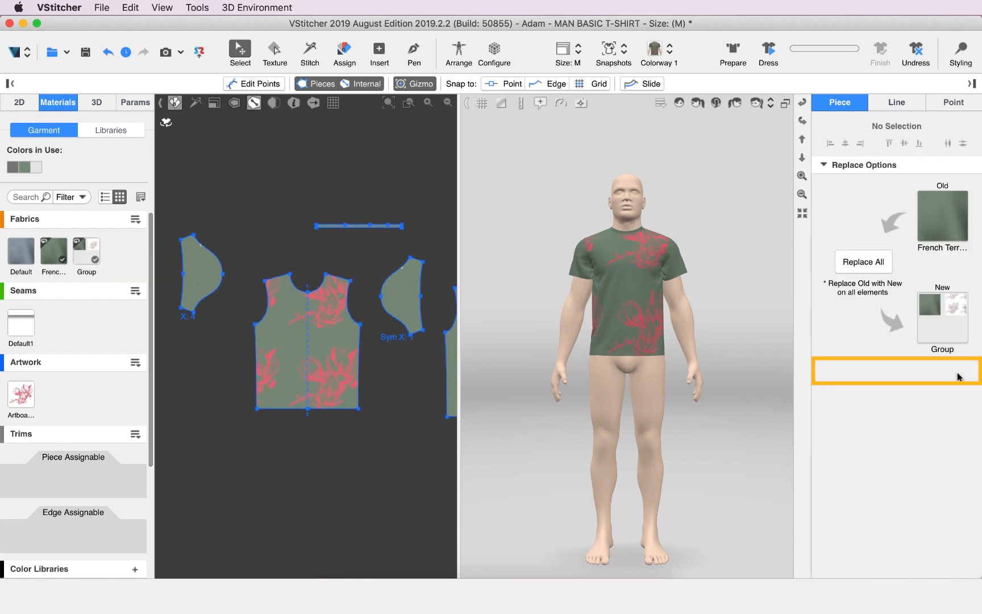
Scale the allover print on the front down to a small repeat and assign the Group fabric to the sleeves
click(88, 254)
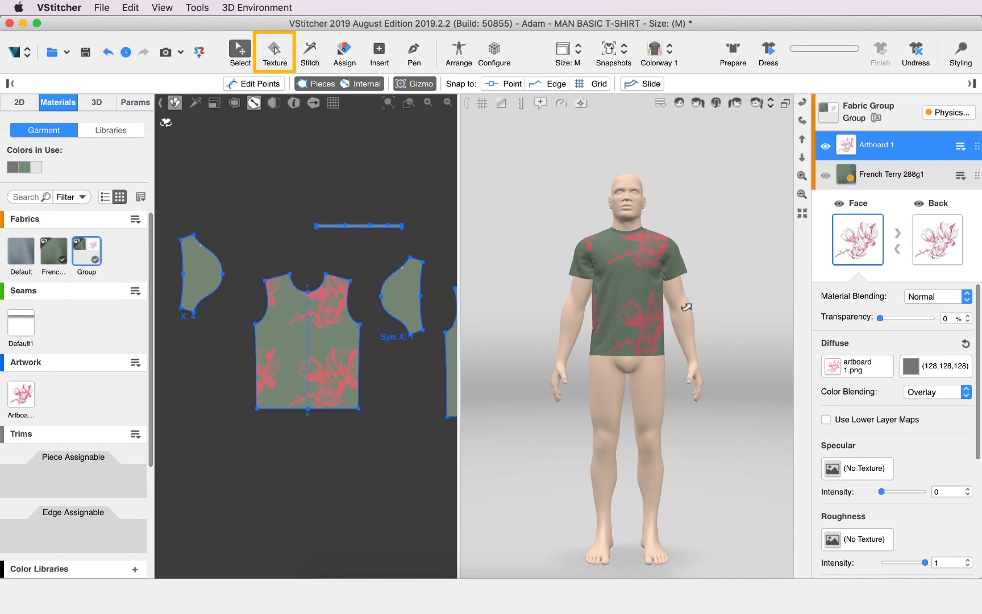
click(277, 50)
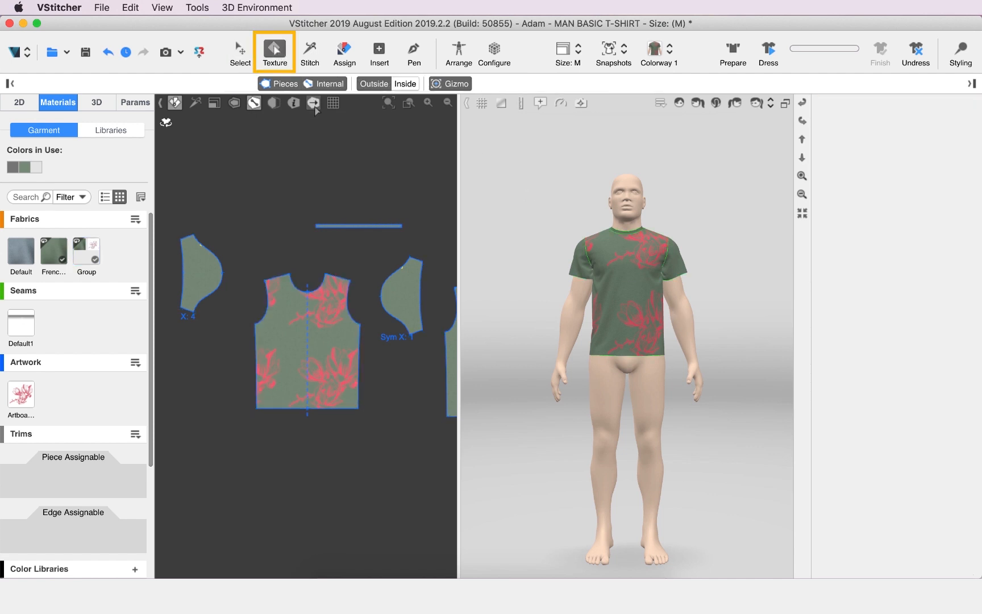
click(335, 383)
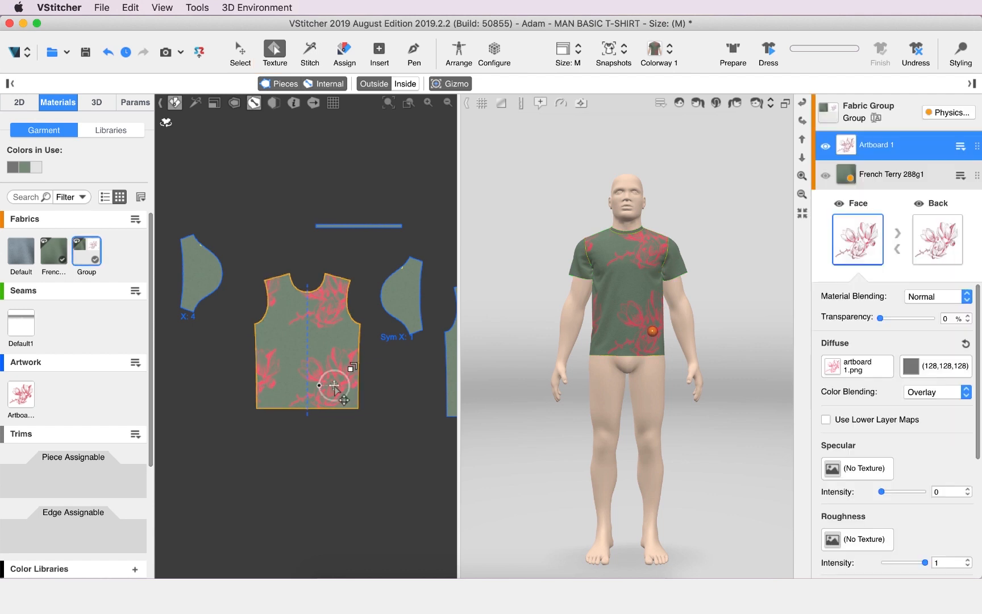
drag(356, 349, 227, 387)
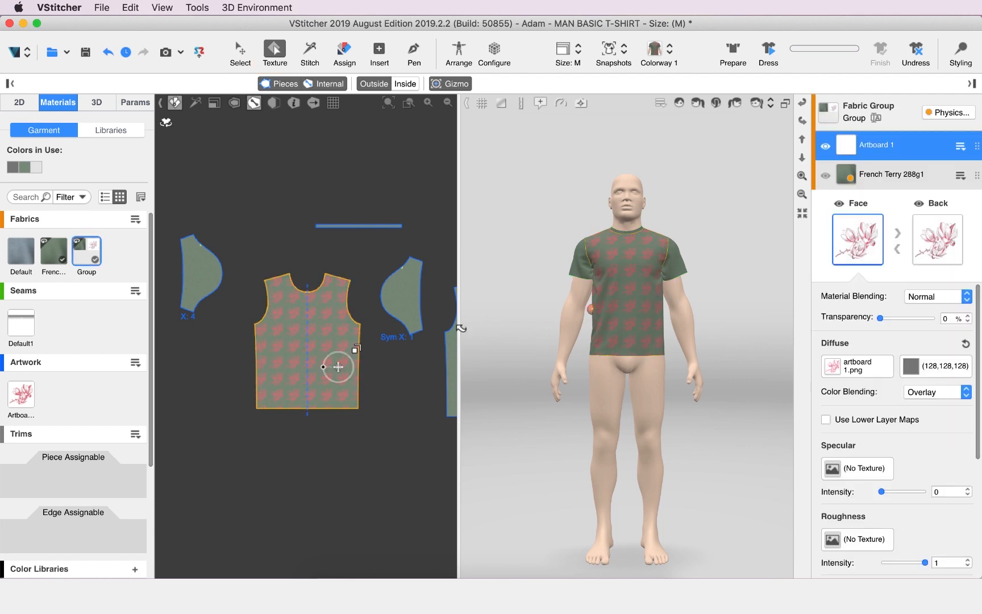
scroll(684, 269, up, 5)
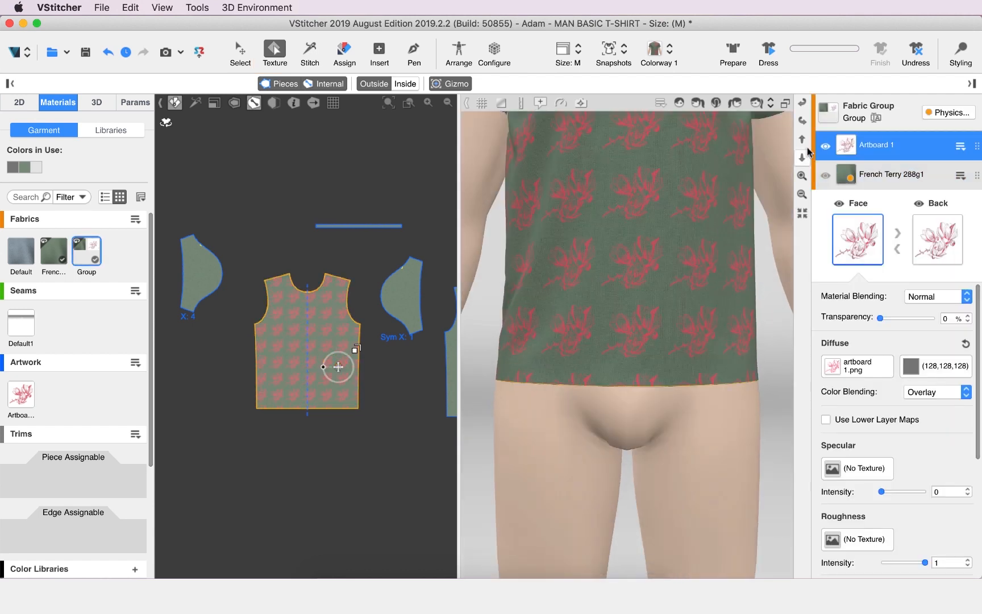
scroll(682, 284, up, 3)
drag(682, 287, 742, 263)
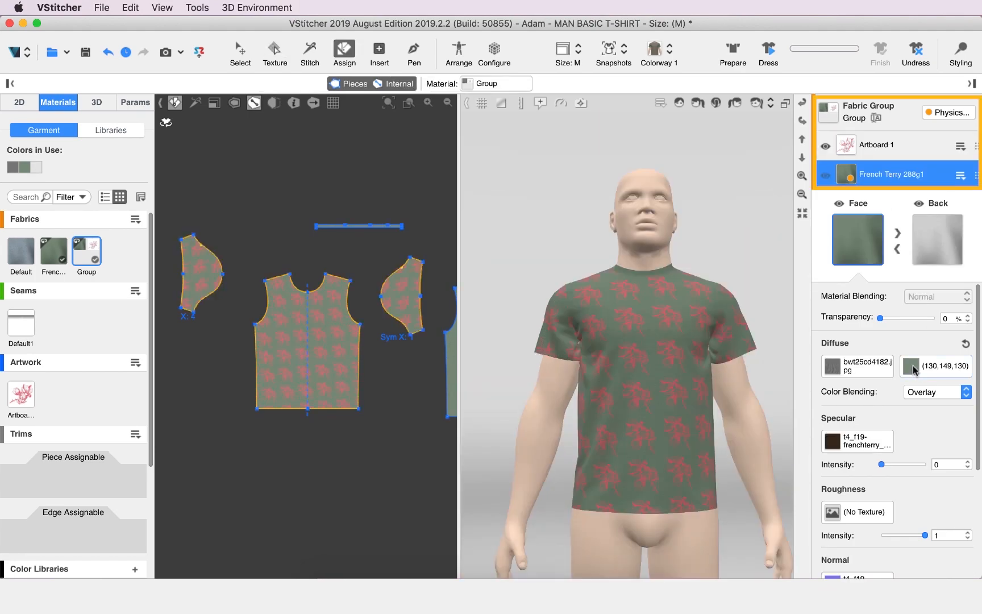
Lighten the French Terry 288g1 layer's green and set the Artboard 1 layer's colour to (43,15,15) with lower layer maps used
click(913, 370)
click(886, 149)
click(910, 367)
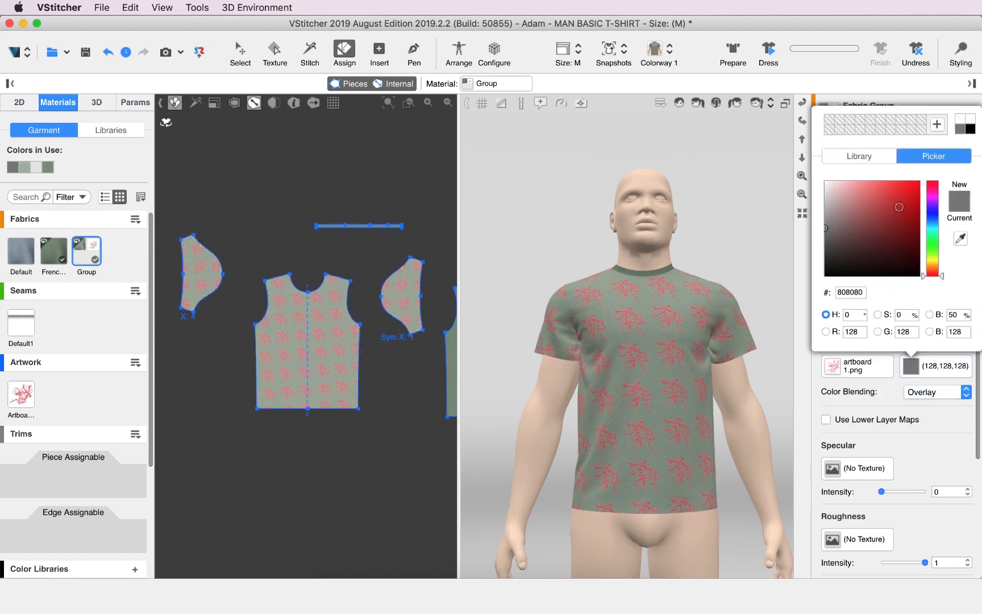
click(914, 206)
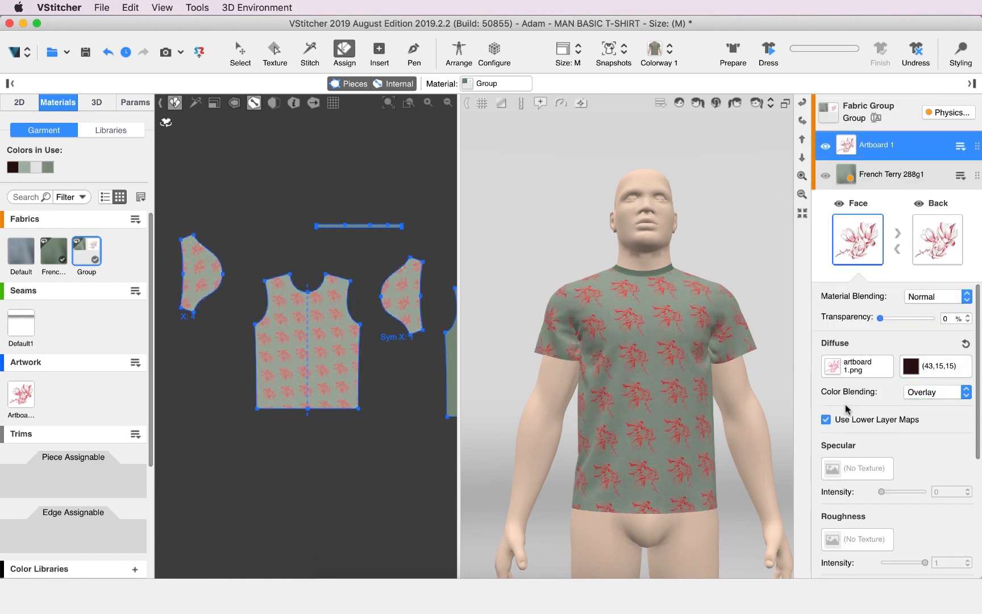
Check the printed T-shirt from the back and front, and set up an image render without the avatar
click(717, 105)
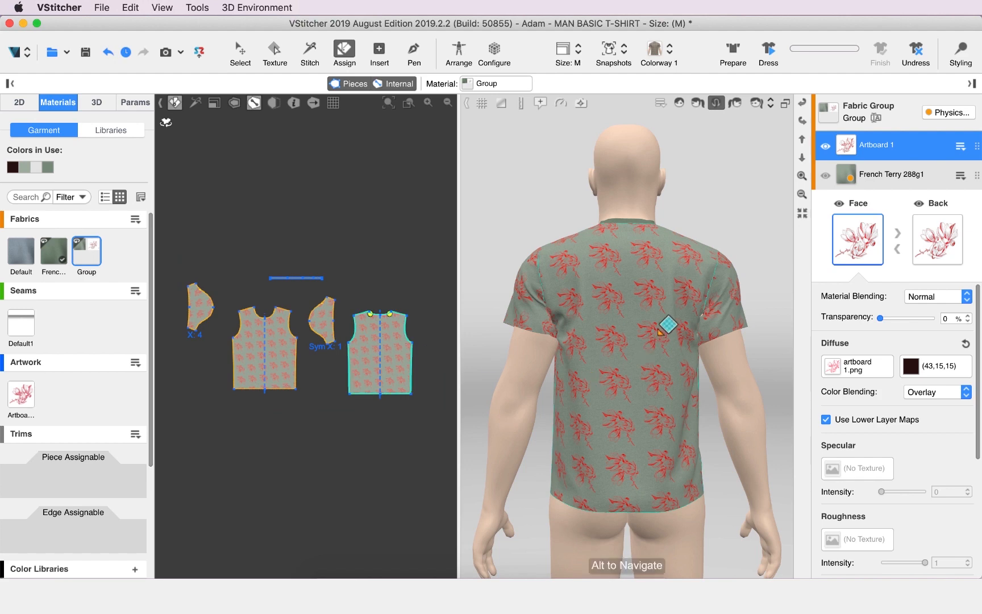
click(678, 106)
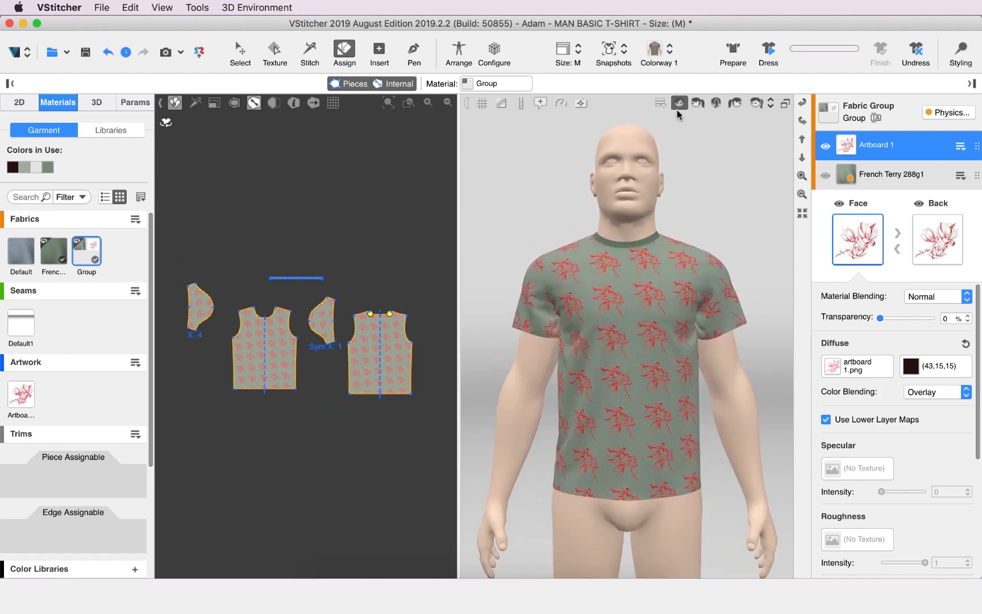
click(168, 55)
click(167, 137)
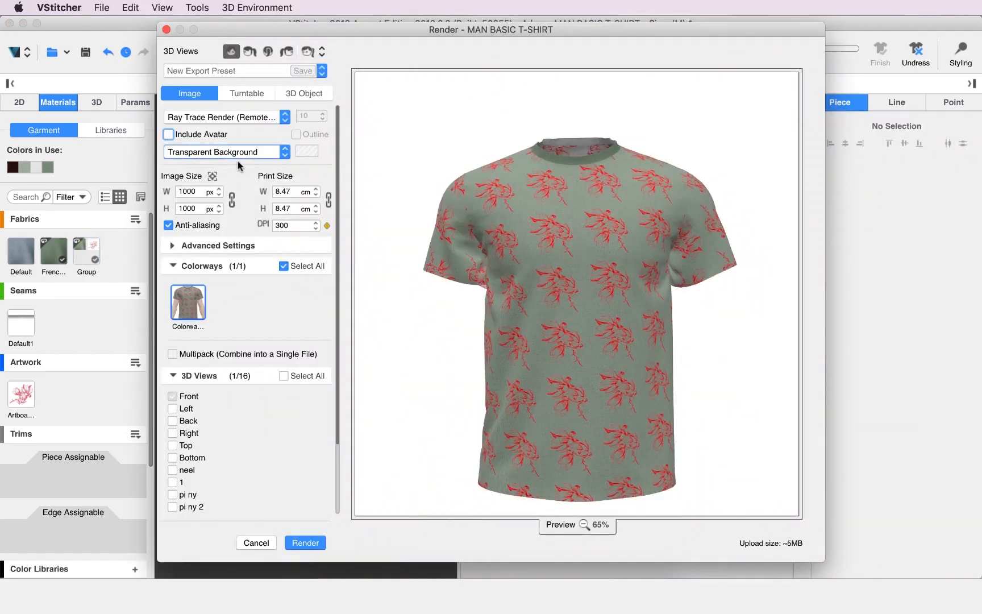